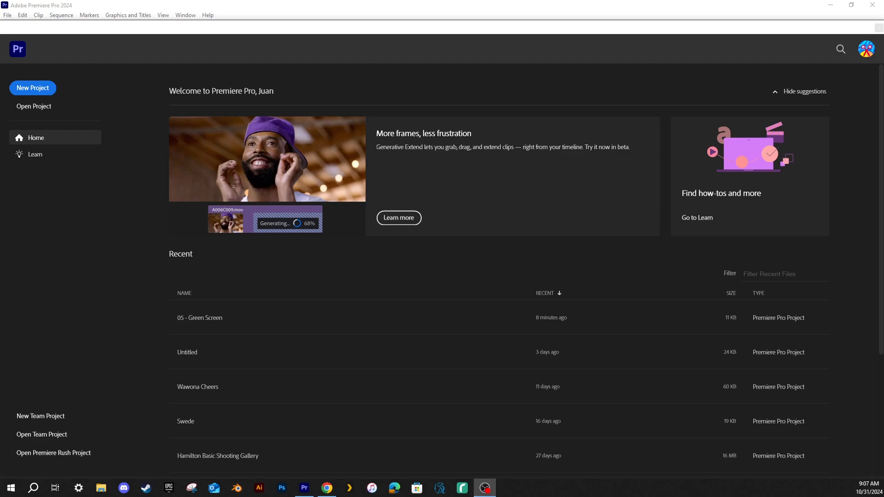
- Create a new project named Green Screen Demo with automatic creation of a new sequence turned off
{"action": "left_click", "coordinate": [74, 343]}
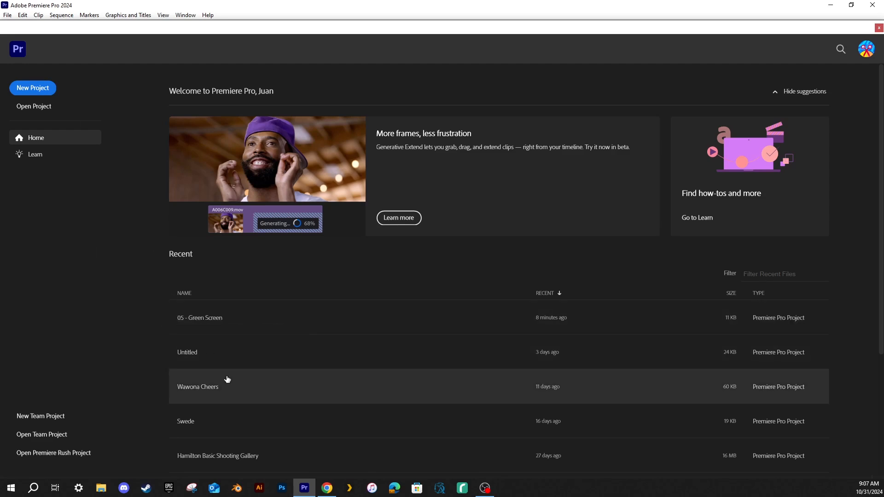
{"action": "left_click", "coordinate": [38, 88]}
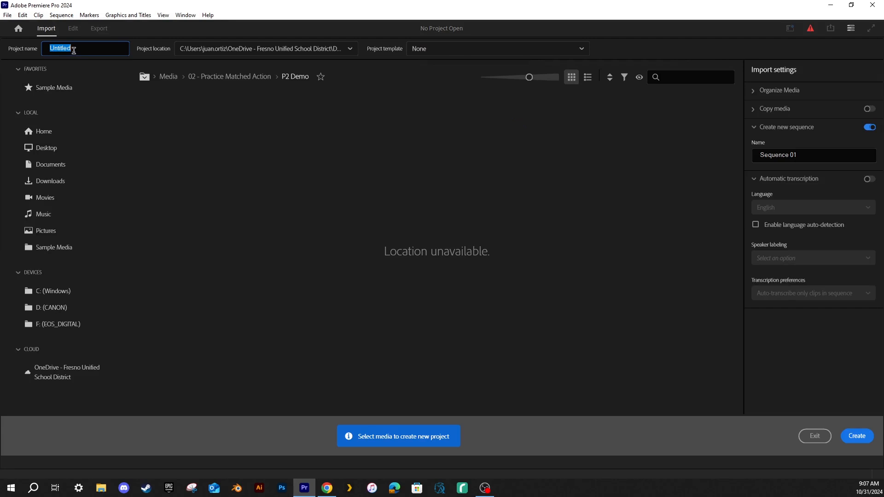
{"action": "type", "text": "Green Screen Demo"}
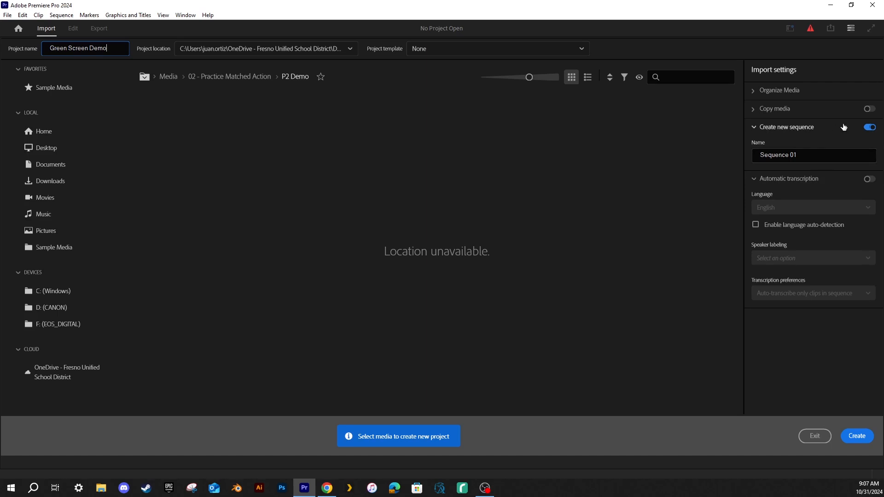
{"action": "left_click", "coordinate": [873, 132]}
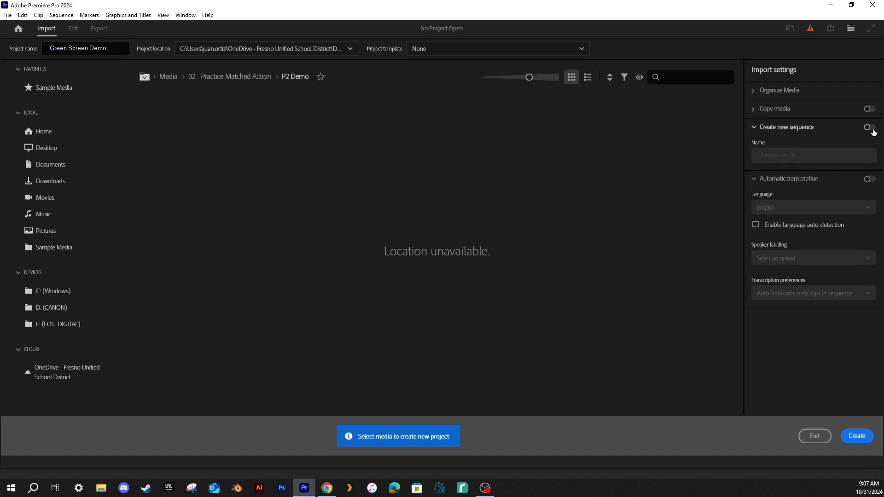
{"action": "left_click", "coordinate": [858, 441]}
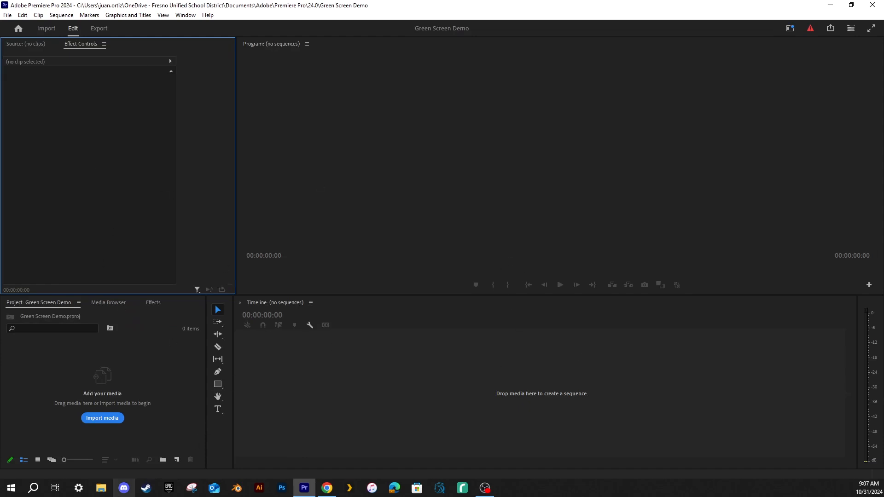
- Import the clip 20241028_212317000_iOS from the Media folder's 04 - Green Screen > Green Screen Practice Clips subfolder
{"action": "left_click", "coordinate": [105, 418]}
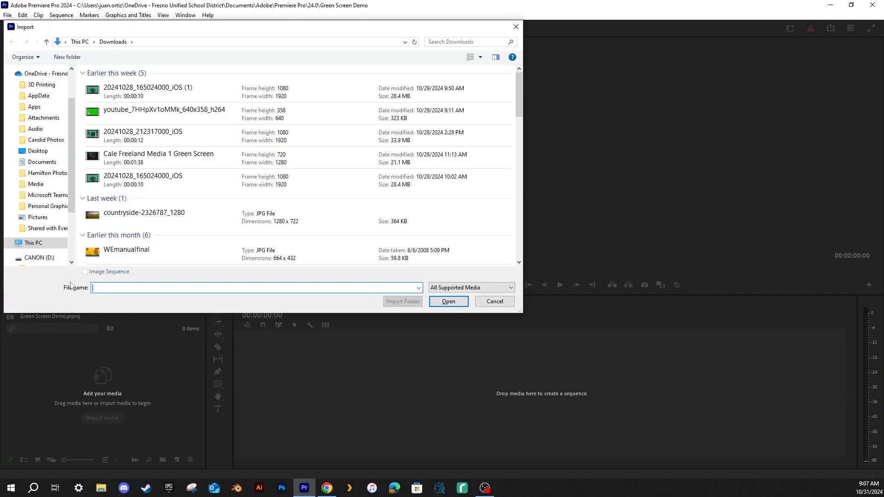
{"action": "left_click_drag", "start_coordinate": [267, 28], "coordinate": [323, 48]}
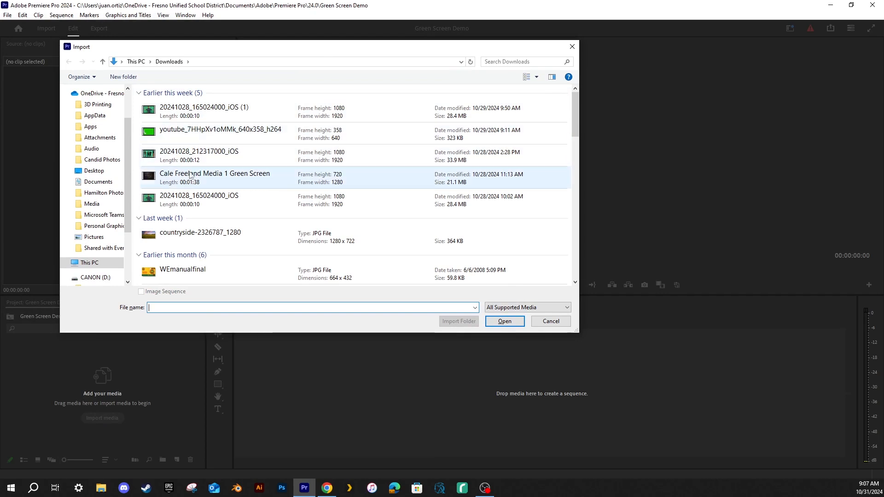
{"action": "left_click", "coordinate": [92, 205]}
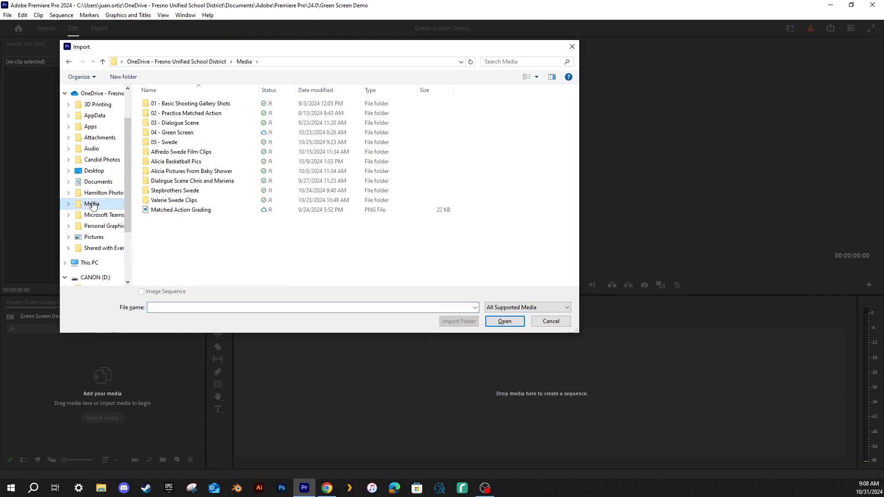
{"action": "double_click", "coordinate": [150, 133]}
{"action": "double_click", "coordinate": [165, 116]}
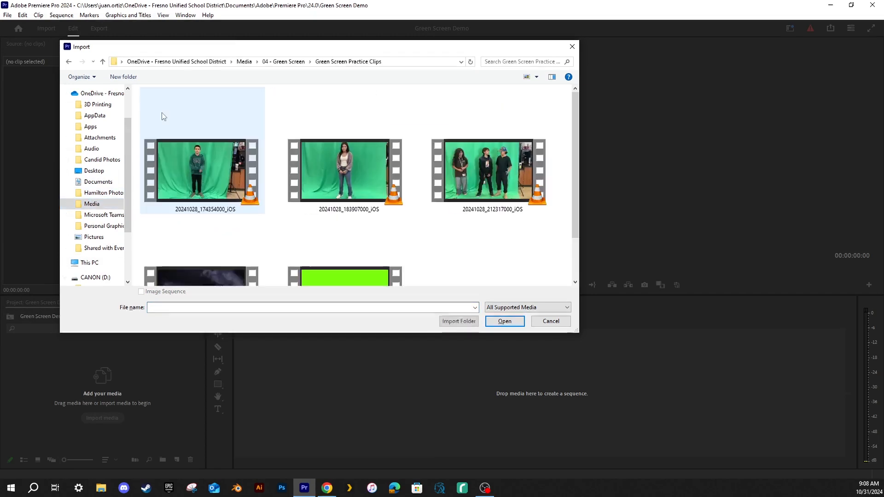
{"action": "scroll", "coordinate": [323, 193], "scroll_direction": "down", "scroll_amount": 1}
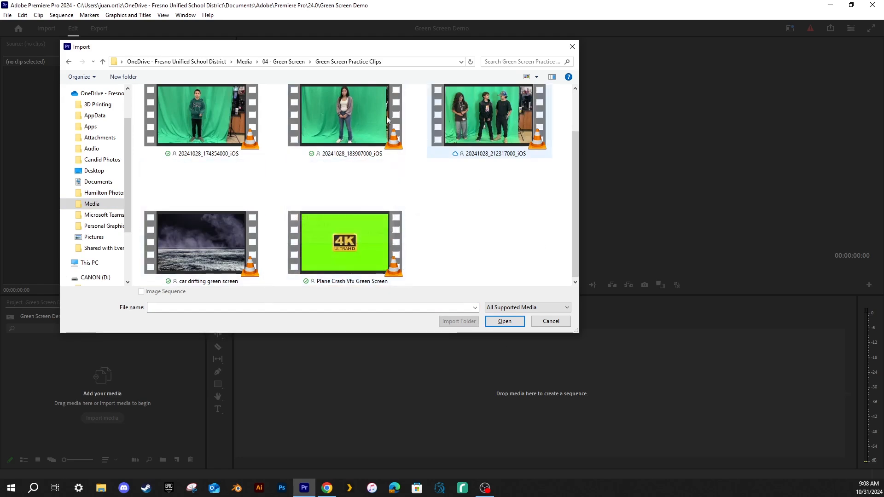
{"action": "left_click", "coordinate": [489, 135]}
{"action": "left_click", "coordinate": [504, 321]}
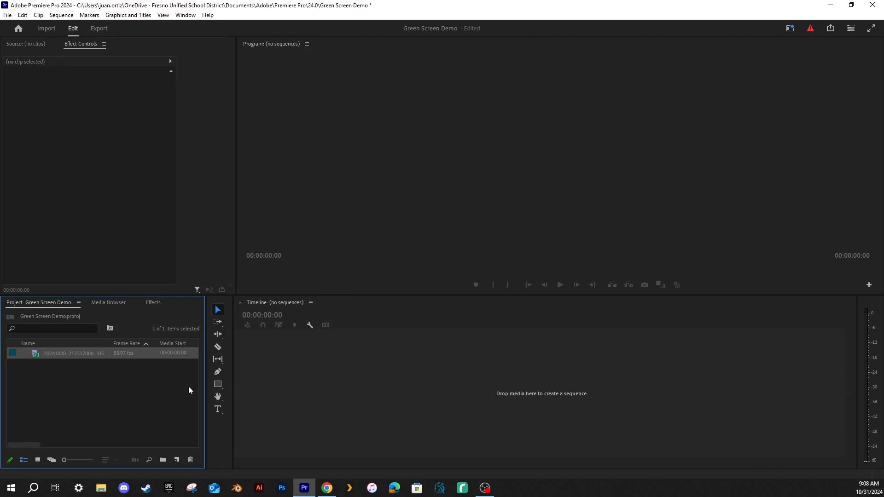
- Import the image countryside-2326787_1280 from the Downloads folder into the project
{"action": "left_click", "coordinate": [120, 404]}
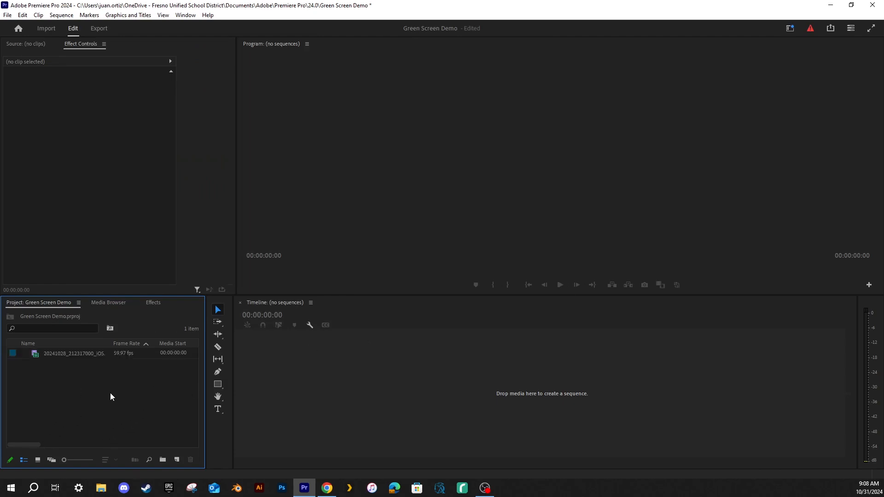
{"action": "double_click", "coordinate": [111, 397]}
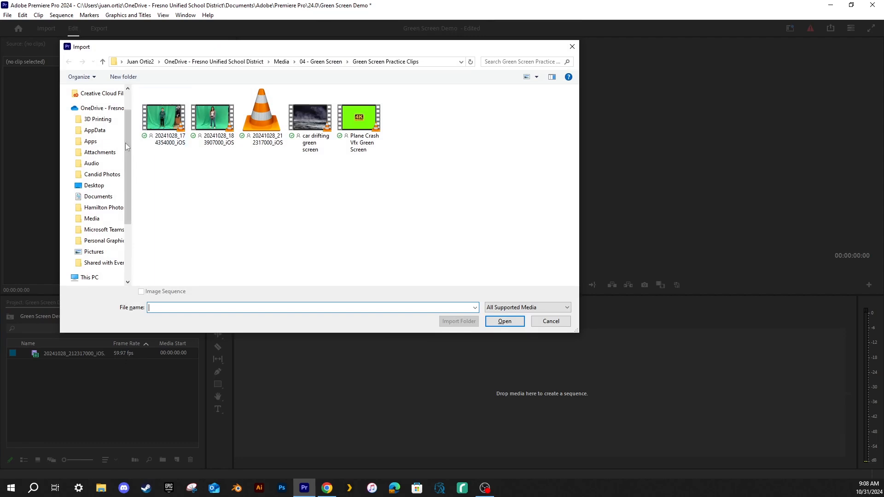
{"action": "scroll", "coordinate": [109, 147], "scroll_direction": "up", "scroll_amount": 1}
{"action": "scroll", "coordinate": [101, 161], "scroll_direction": "down", "scroll_amount": 2}
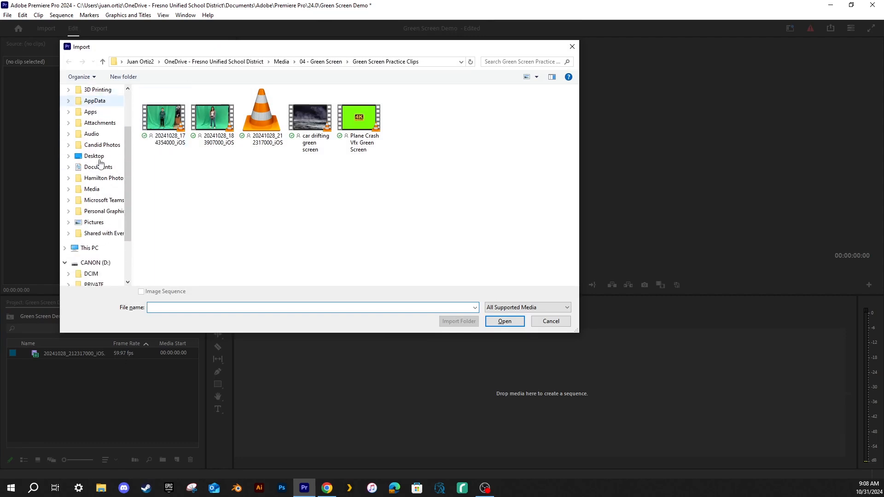
{"action": "scroll", "coordinate": [100, 164], "scroll_direction": "up", "scroll_amount": 2}
{"action": "left_click", "coordinate": [64, 97]}
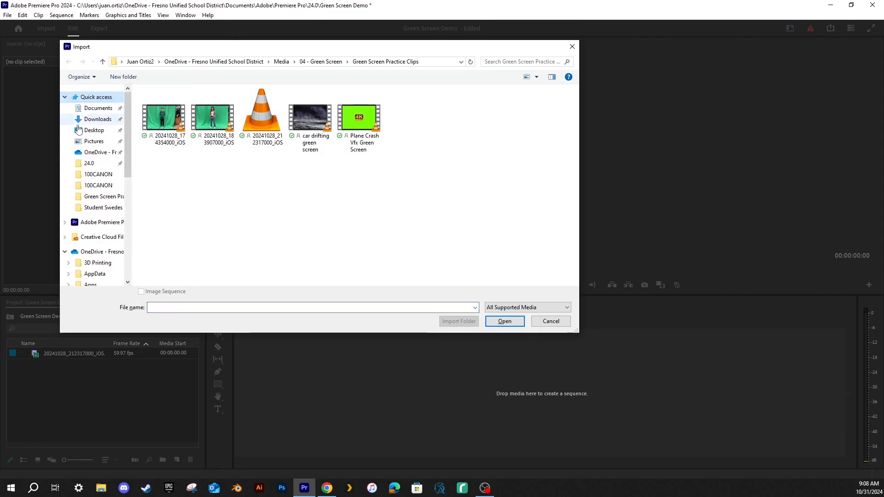
{"action": "left_click", "coordinate": [93, 122]}
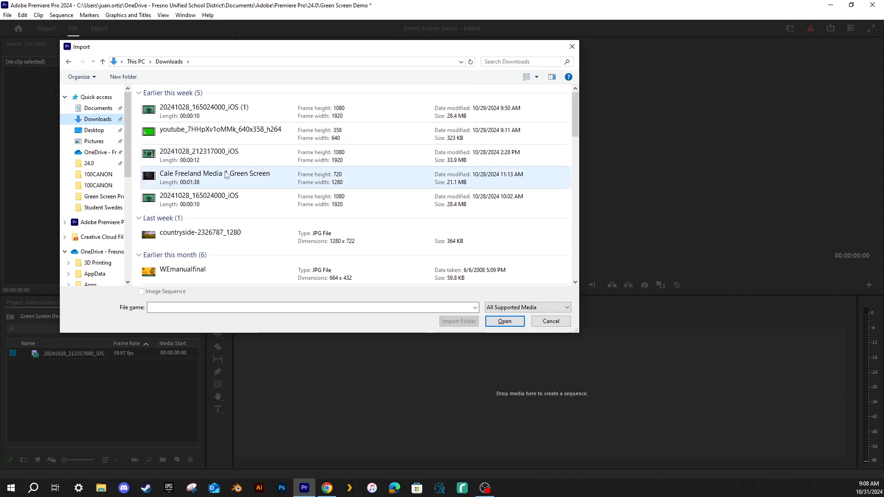
{"action": "scroll", "coordinate": [227, 178], "scroll_direction": "down", "scroll_amount": 2}
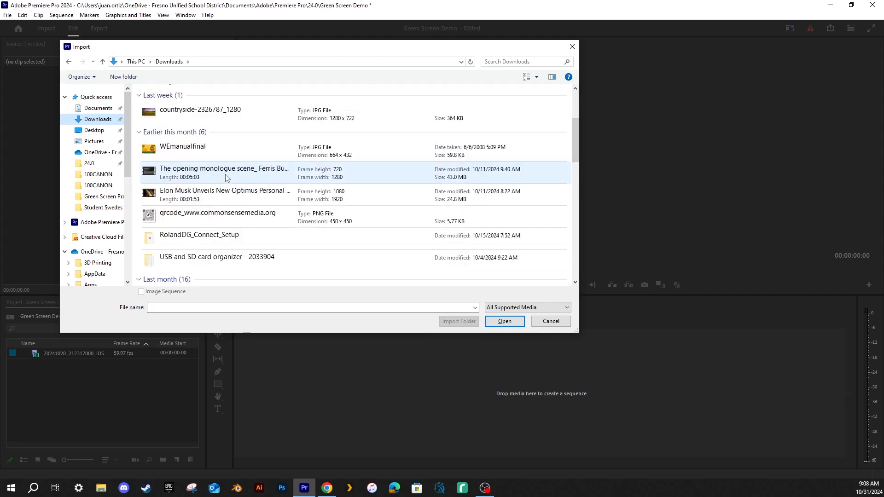
{"action": "left_click", "coordinate": [200, 116]}
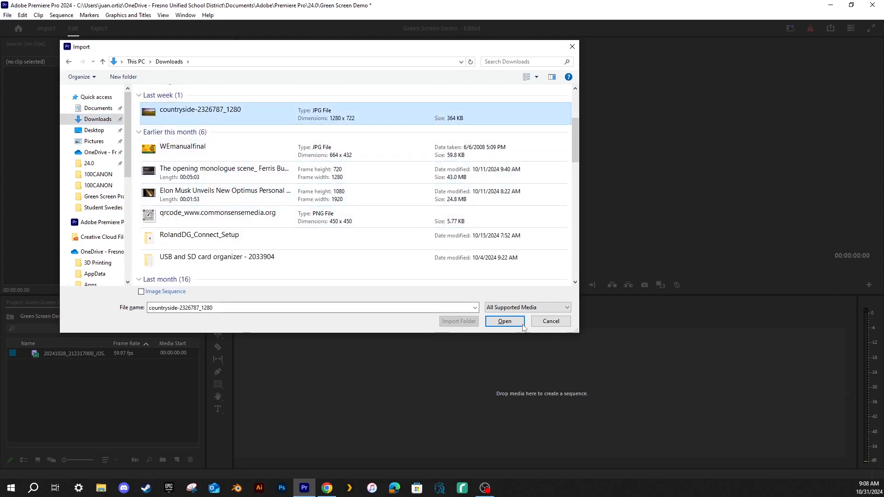
{"action": "left_click", "coordinate": [505, 321]}
- Import the Plane Crash Vfx Green Screen clip from the Green Screen Practice Clips folder inside Media > 04 - Green Screen
{"action": "left_click", "coordinate": [88, 404]}
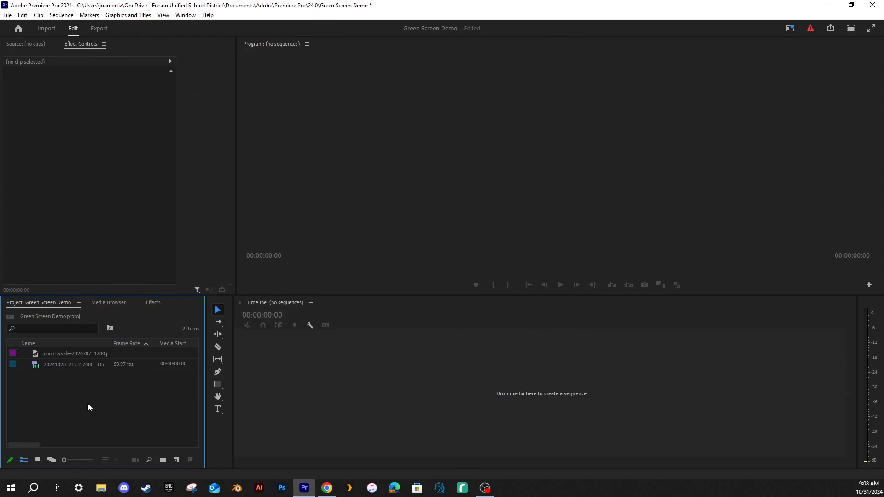
{"action": "double_click", "coordinate": [71, 411]}
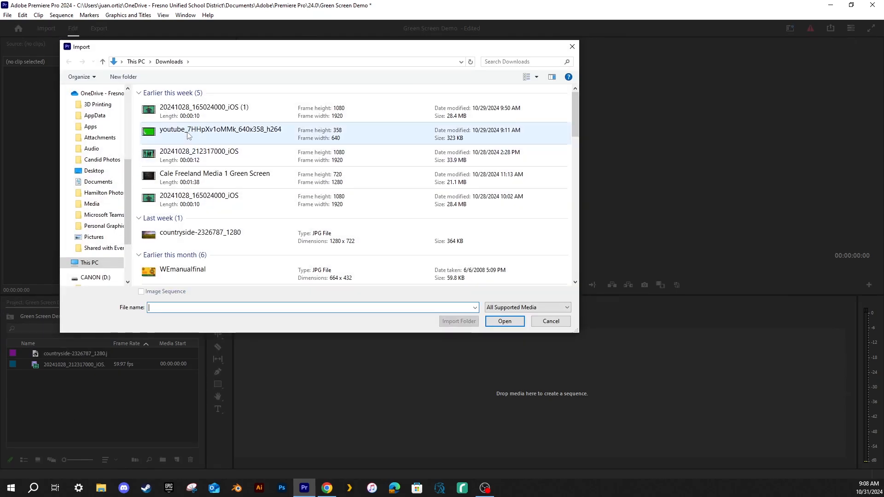
{"action": "left_click", "coordinate": [92, 204]}
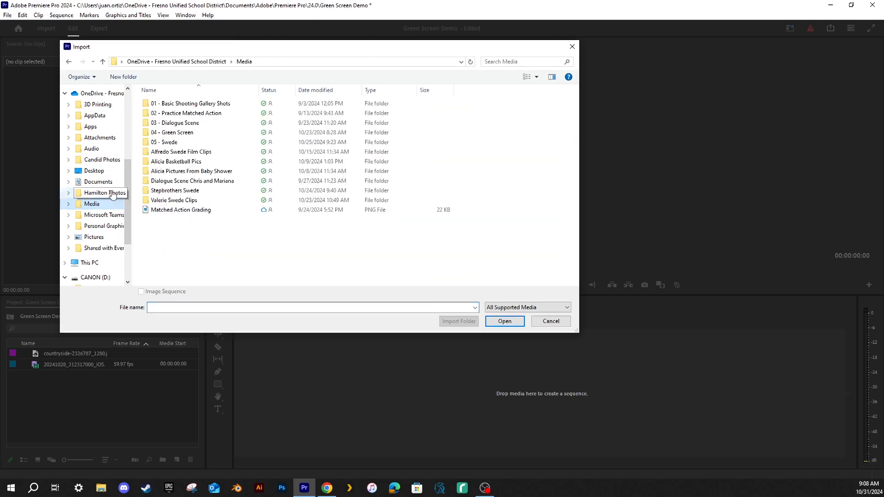
{"action": "double_click", "coordinate": [148, 133]}
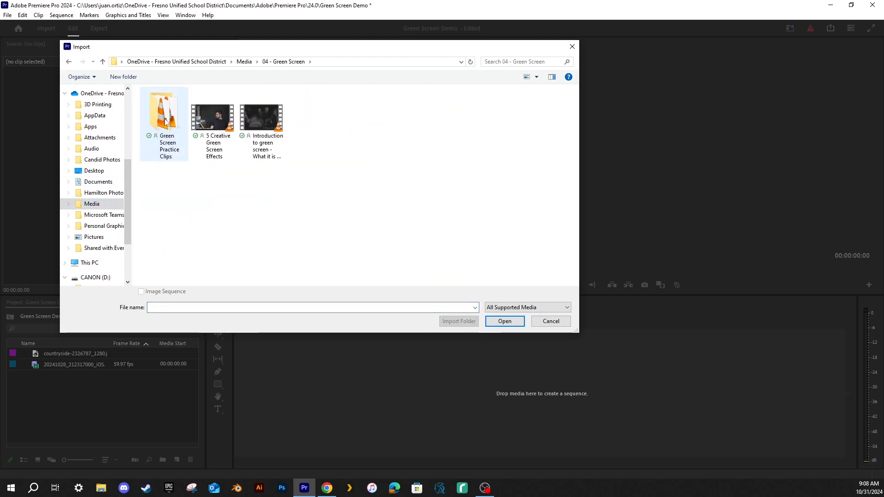
{"action": "double_click", "coordinate": [167, 120]}
{"action": "scroll", "coordinate": [355, 241], "scroll_direction": "down", "scroll_amount": 1}
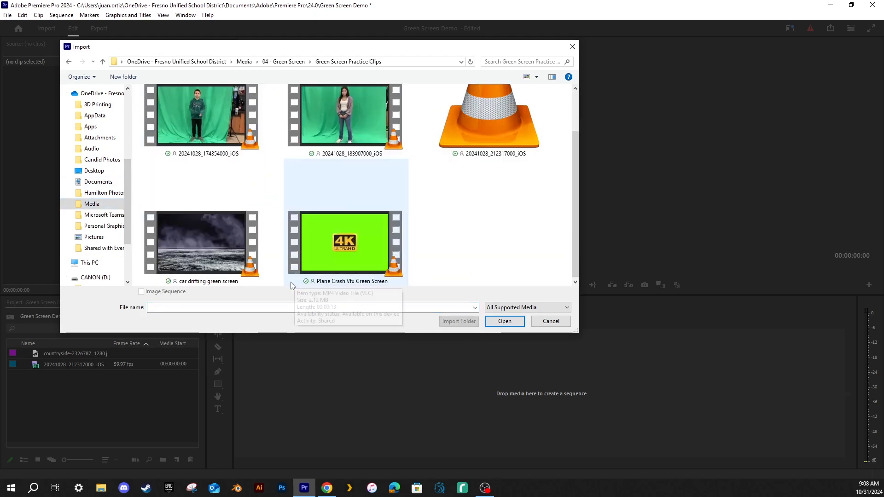
{"action": "left_click", "coordinate": [338, 251]}
{"action": "left_click", "coordinate": [505, 321]}
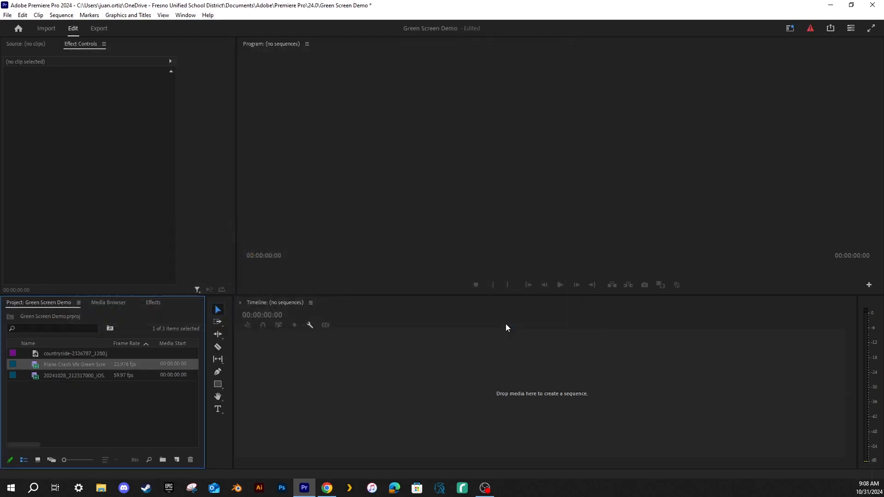
- Create a sequence from the 20241028_212317000_iOS clip and move the playhead to about 00:00:05:24
{"action": "left_click", "coordinate": [74, 375]}
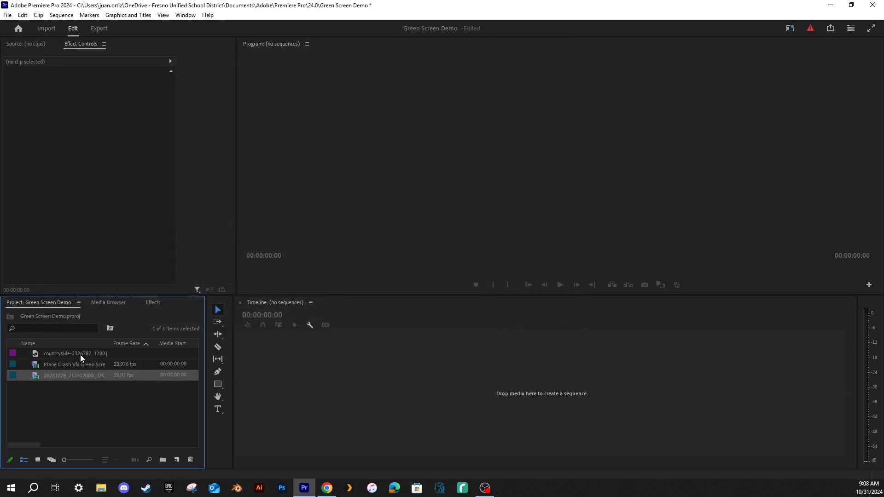
{"action": "left_click", "coordinate": [80, 353]}
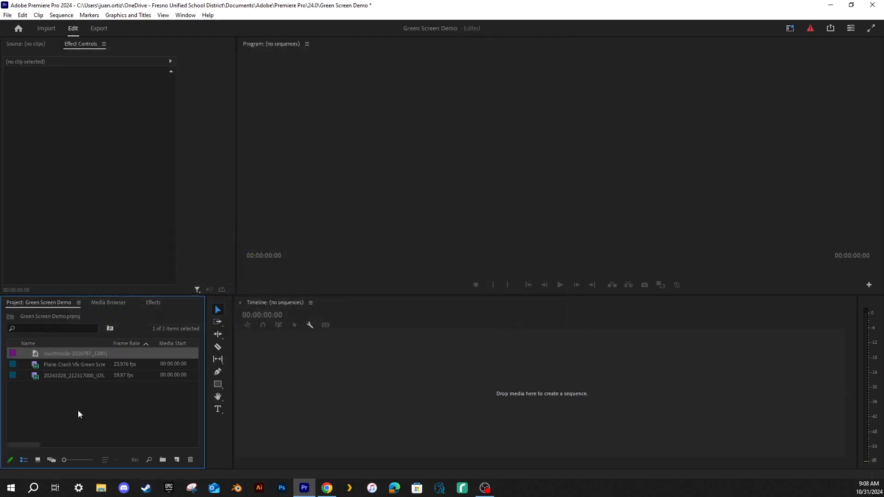
{"action": "left_click", "coordinate": [95, 392]}
{"action": "left_click", "coordinate": [64, 376]}
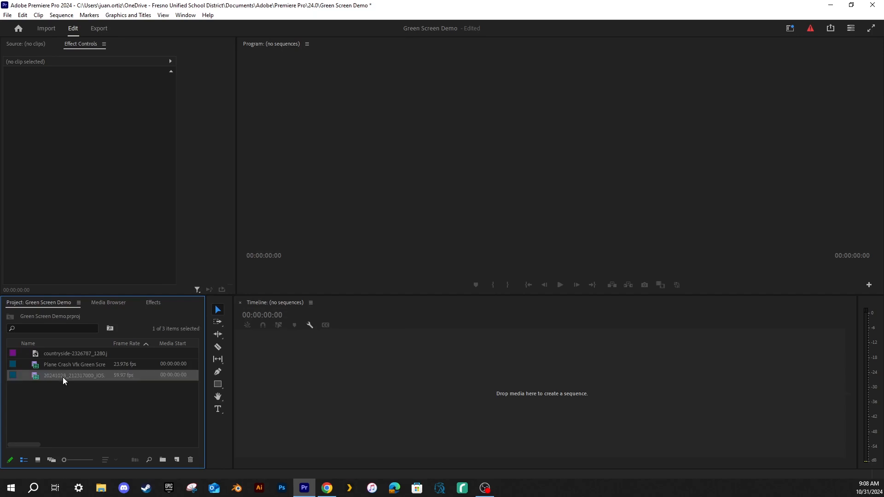
{"action": "left_click_drag", "start_coordinate": [59, 374], "coordinate": [440, 396]}
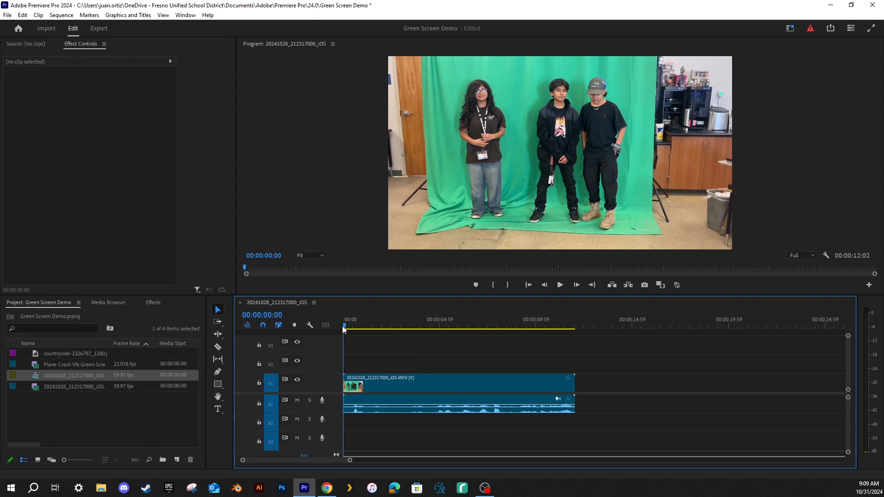
{"action": "left_click_drag", "start_coordinate": [344, 326], "coordinate": [447, 375]}
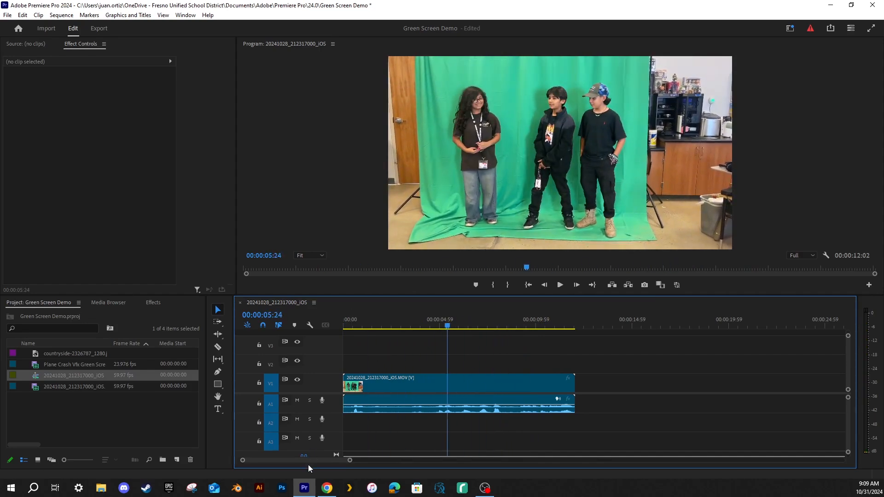
- Select the green screen clip in the timeline and display the Effects library
{"action": "left_click", "coordinate": [427, 385]}
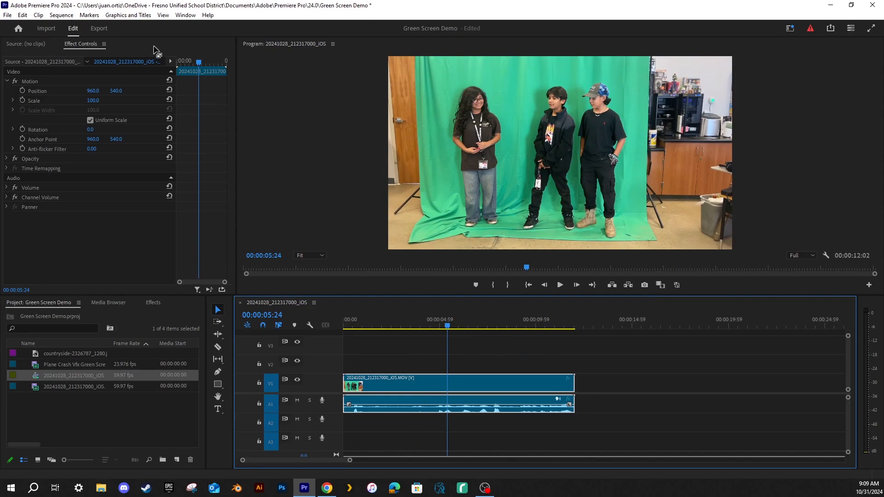
{"action": "left_click", "coordinate": [184, 16]}
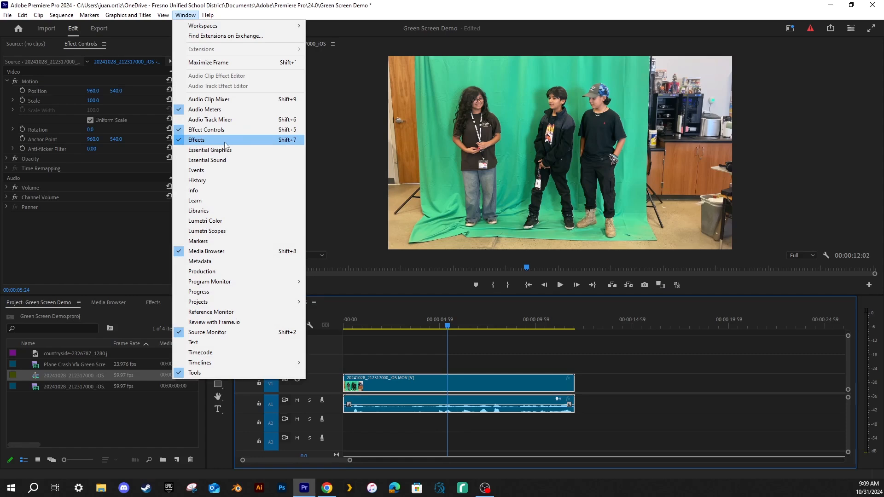
{"action": "left_click", "coordinate": [167, 302]}
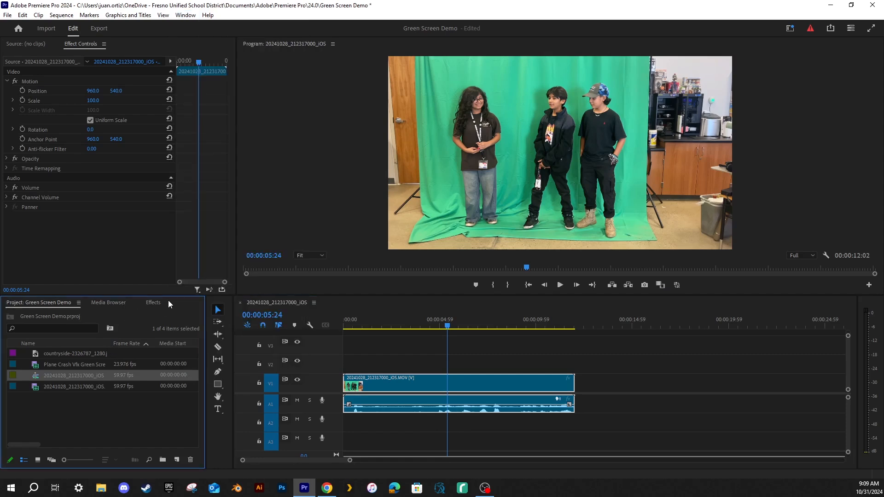
{"action": "left_click", "coordinate": [150, 303]}
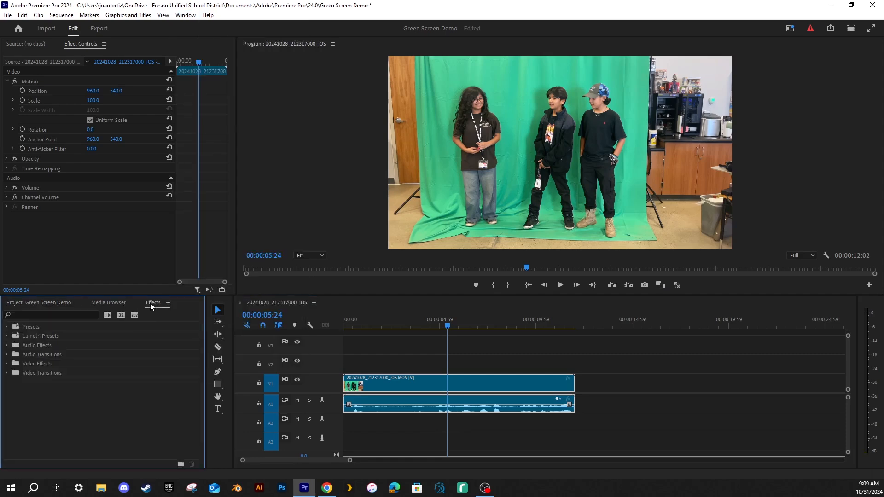
{"action": "left_click", "coordinate": [186, 15]}
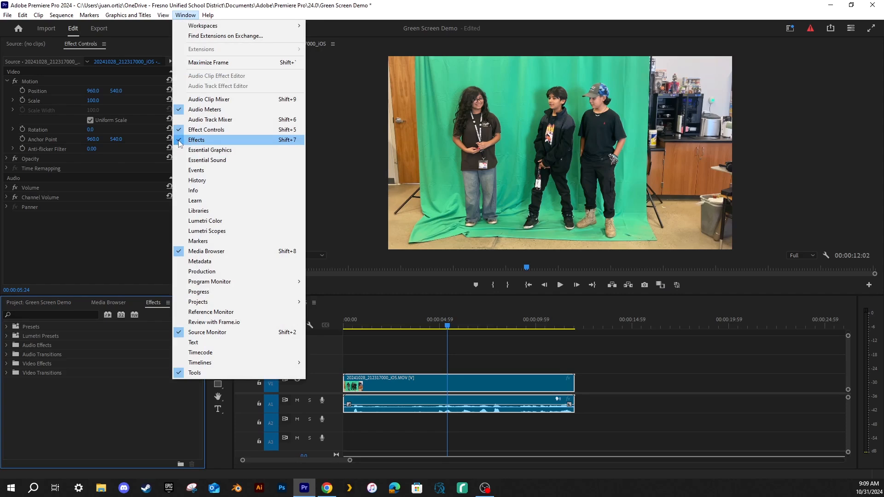
{"action": "left_click", "coordinate": [212, 144]}
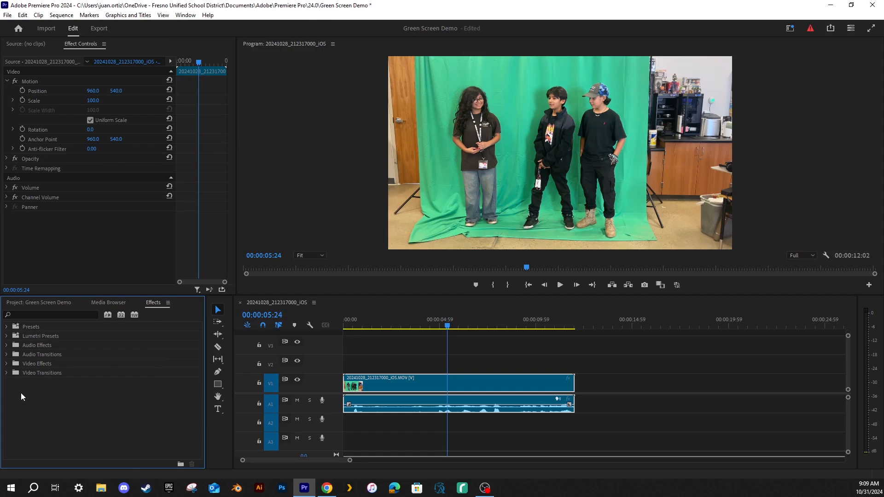
- Apply the Ultra Key effect from Video Effects > Keying to the green screen clip in the timeline
{"action": "left_click", "coordinate": [7, 364]}
{"action": "left_click", "coordinate": [37, 363]}
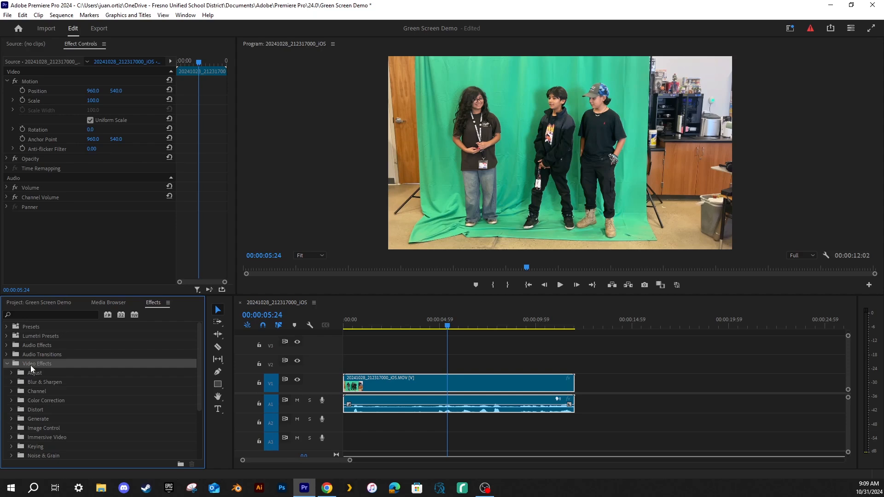
{"action": "scroll", "coordinate": [31, 368], "scroll_direction": "down", "scroll_amount": 1}
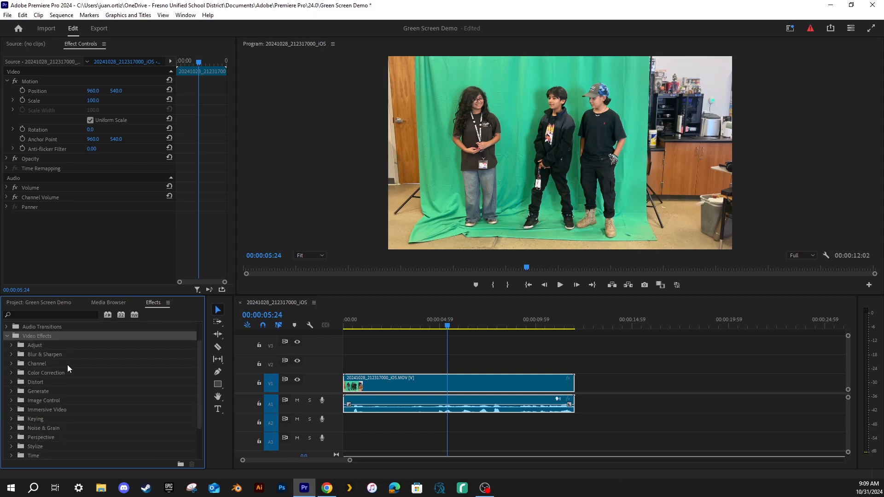
{"action": "scroll", "coordinate": [67, 365], "scroll_direction": "down", "scroll_amount": 5}
{"action": "left_click", "coordinate": [27, 392]}
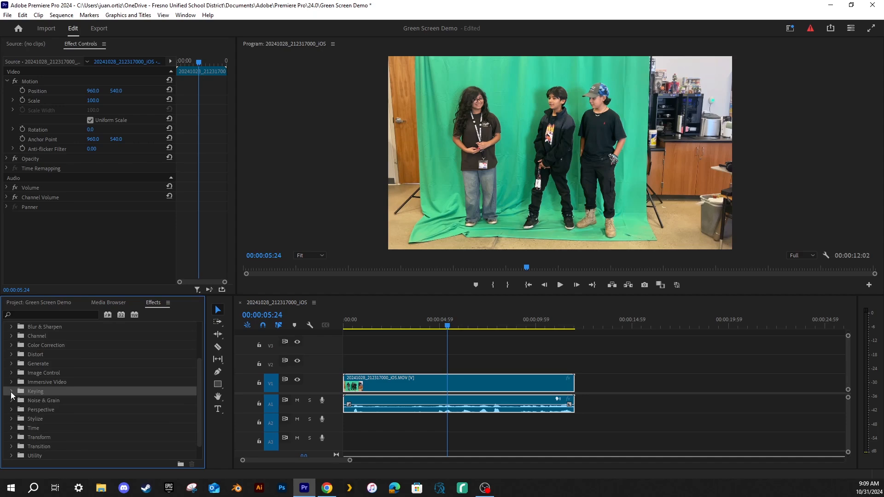
{"action": "left_click", "coordinate": [12, 391]}
{"action": "scroll", "coordinate": [42, 376], "scroll_direction": "down", "scroll_amount": 4}
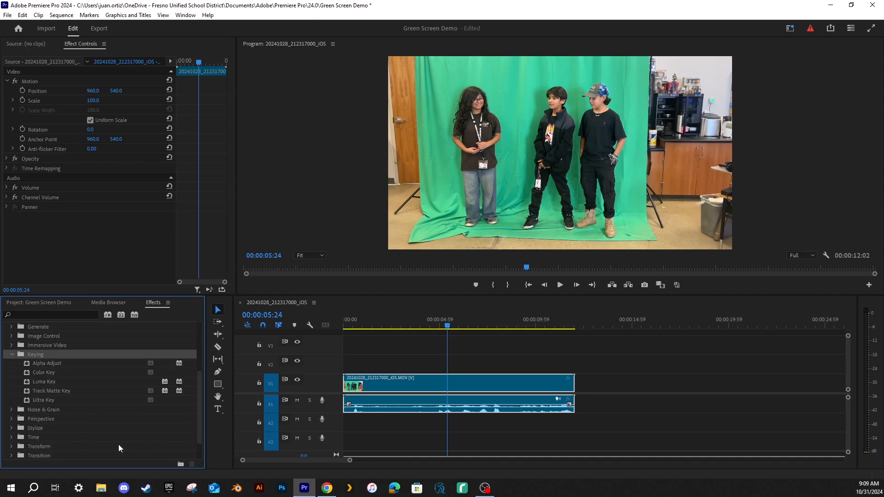
{"action": "left_click", "coordinate": [30, 401]}
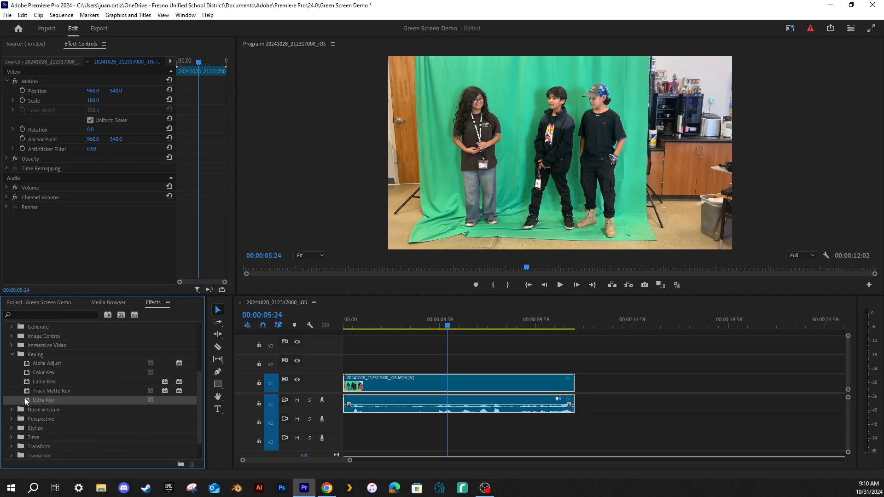
{"action": "left_click_drag", "start_coordinate": [26, 401], "coordinate": [163, 366]}
{"action": "left_click_drag", "start_coordinate": [302, 345], "coordinate": [399, 385]}
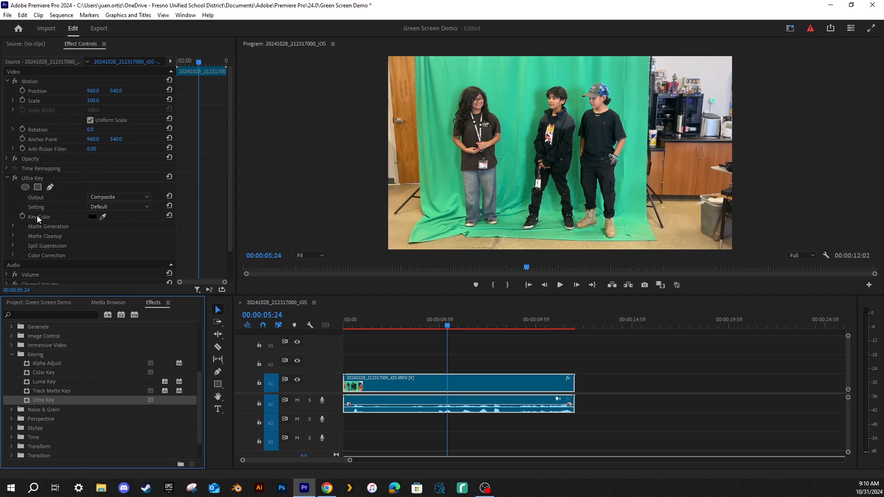
- Collapse the clip's Ultra Key and Motion settings and make sure Effect Controls is displayed
{"action": "left_click", "coordinate": [37, 178]}
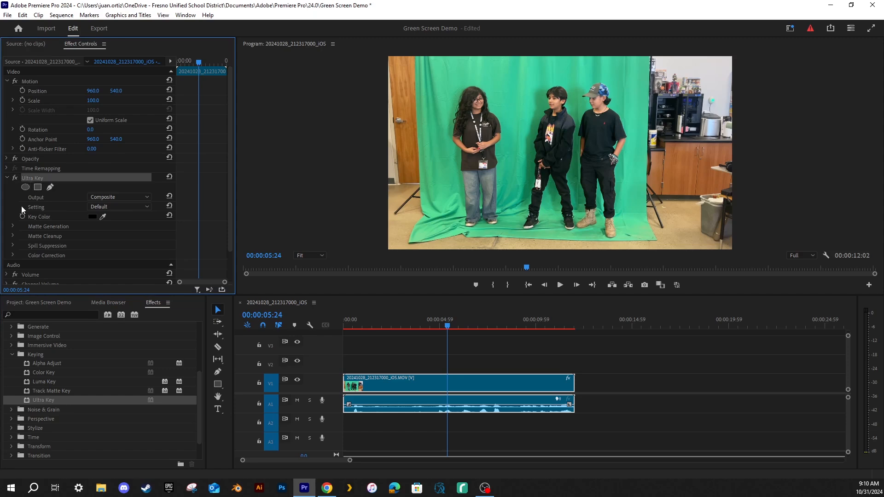
{"action": "left_click", "coordinate": [8, 177]}
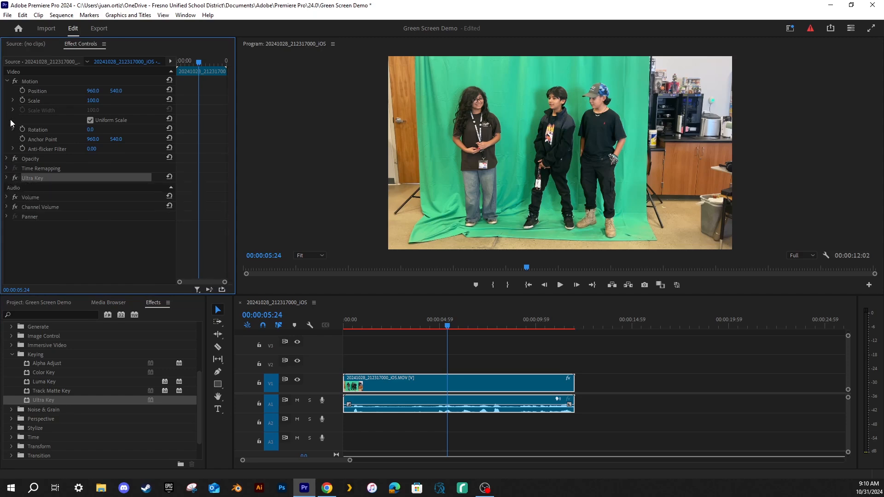
{"action": "left_click", "coordinate": [7, 81]}
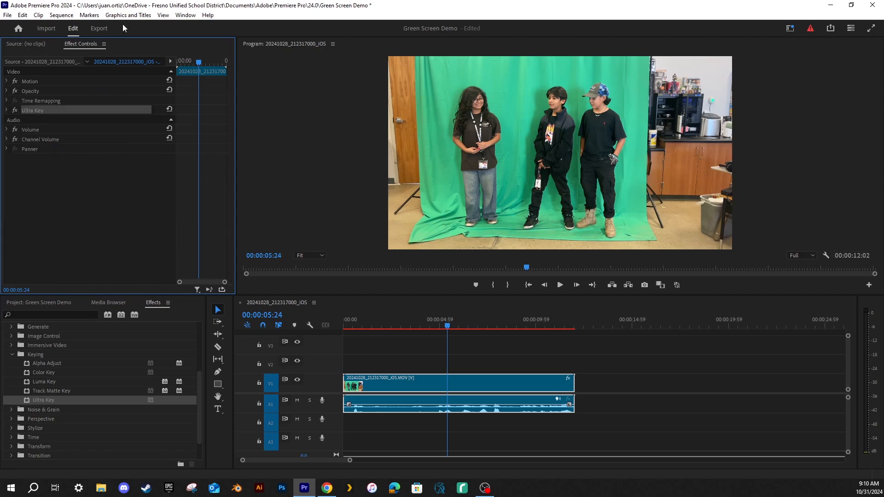
{"action": "left_click", "coordinate": [187, 16]}
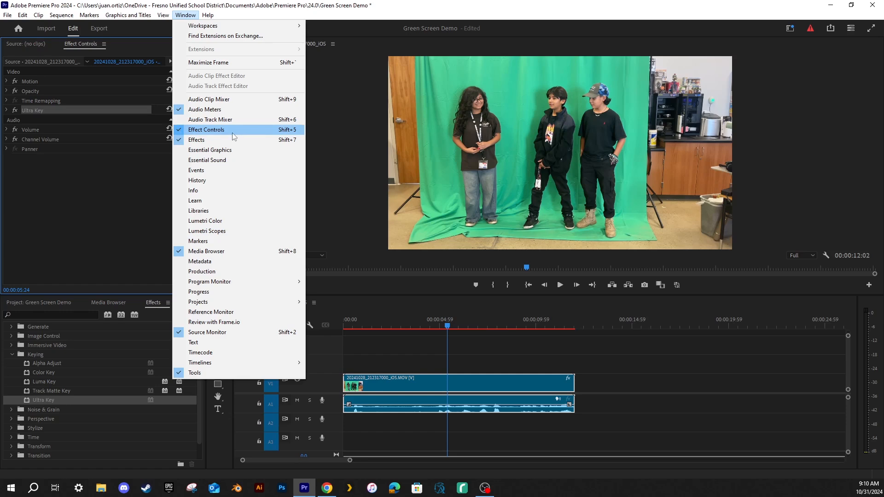
{"action": "left_click", "coordinate": [209, 131]}
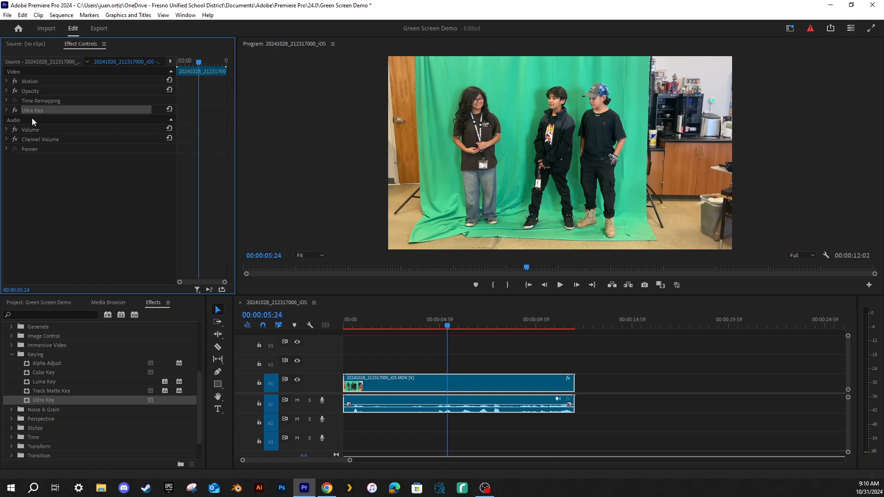
- Reselect the green screen clip and set Ultra Key's Key Color by sampling the green backdrop in the program monitor
{"action": "left_click", "coordinate": [526, 351]}
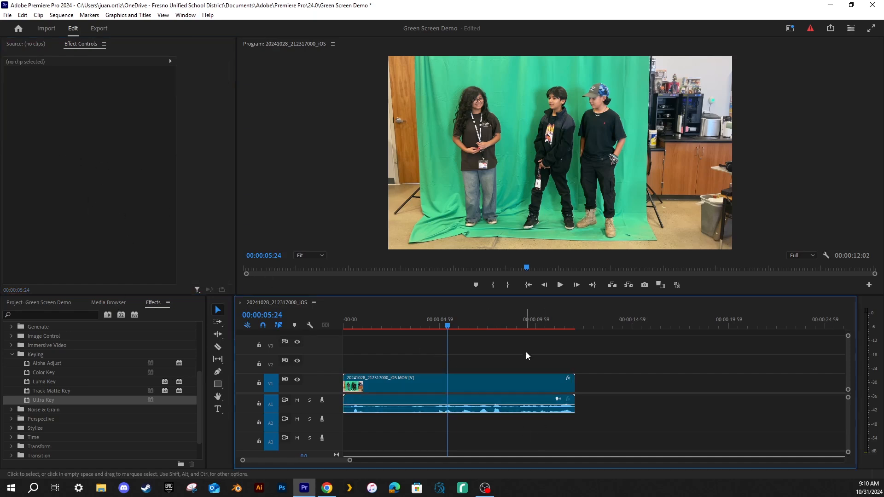
{"action": "left_click", "coordinate": [494, 381]}
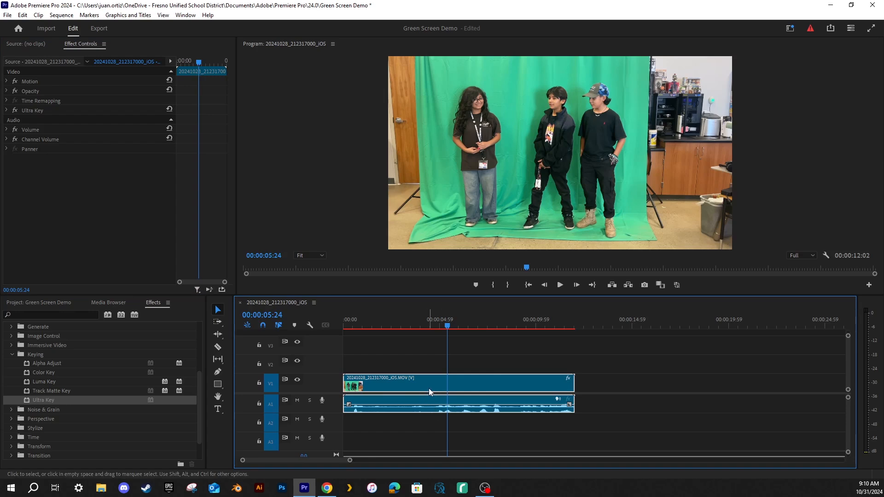
{"action": "left_click", "coordinate": [7, 110]}
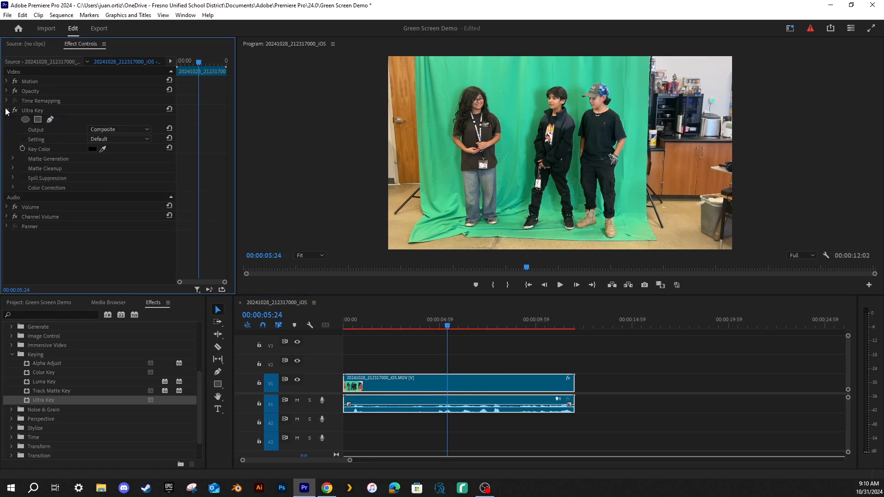
{"action": "left_click", "coordinate": [41, 150]}
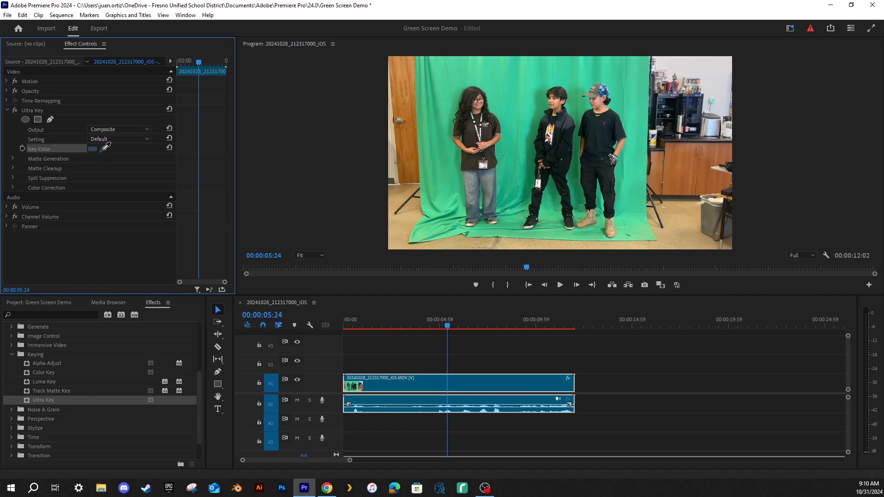
{"action": "left_click", "coordinate": [103, 149]}
{"action": "left_click", "coordinate": [510, 78]}
{"action": "left_click", "coordinate": [518, 113]}
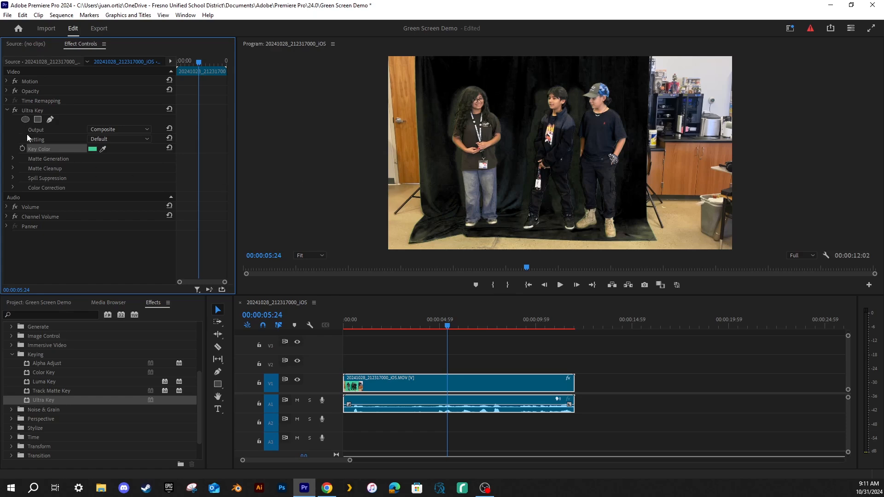
- Change the Ultra Key Setting to Aggressive
{"action": "left_click", "coordinate": [32, 109]}
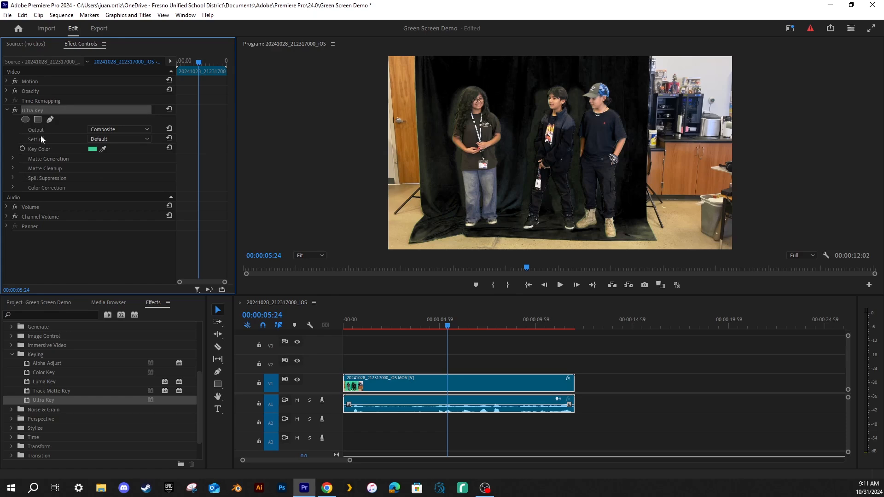
{"action": "left_click", "coordinate": [116, 137]}
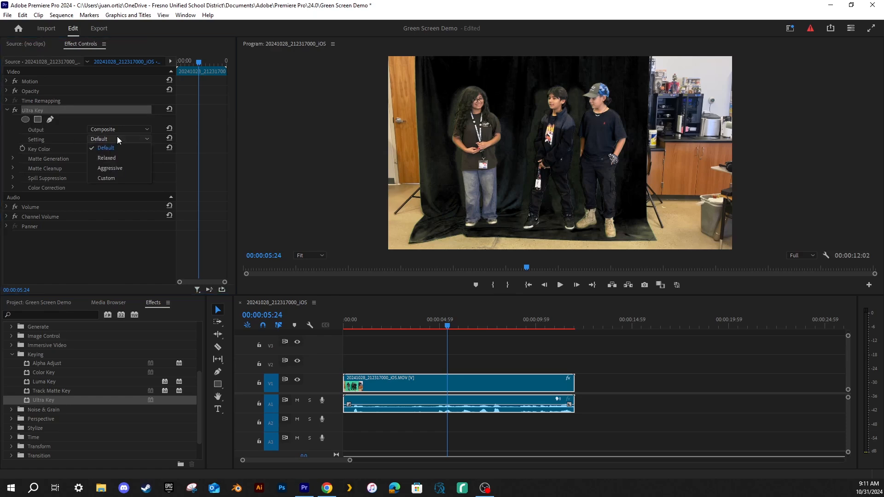
{"action": "left_click", "coordinate": [120, 169]}
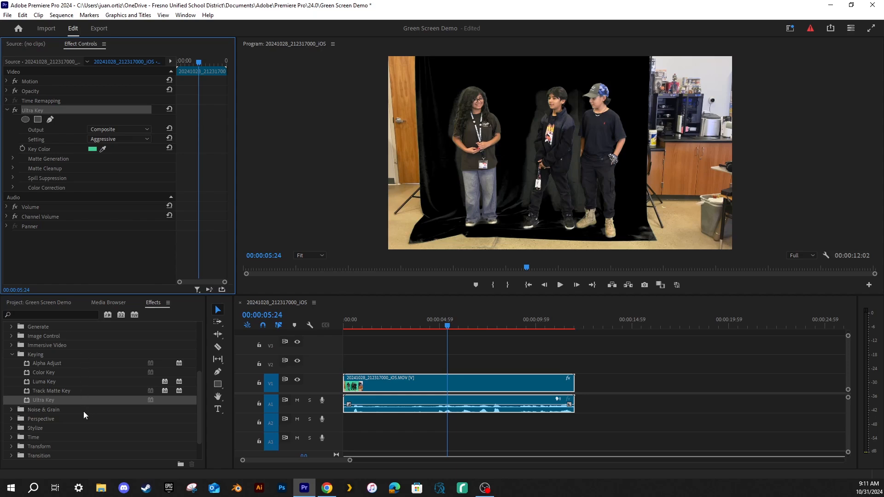
{"action": "scroll", "coordinate": [102, 367], "scroll_direction": "down", "scroll_amount": 2}
{"action": "scroll", "coordinate": [103, 364], "scroll_direction": "up", "scroll_amount": 4}
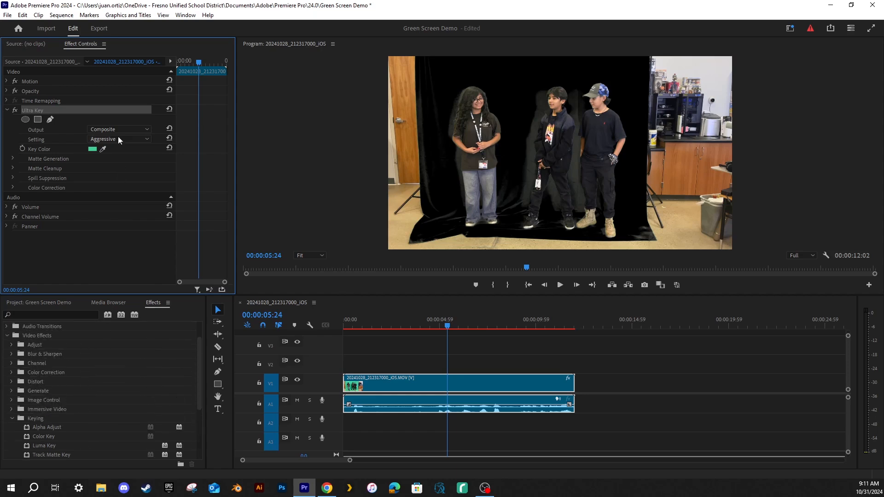
- Place the countryside-2326787_1280 image from the project on track V1, directly after the green screen clip
{"action": "left_click", "coordinate": [40, 303]}
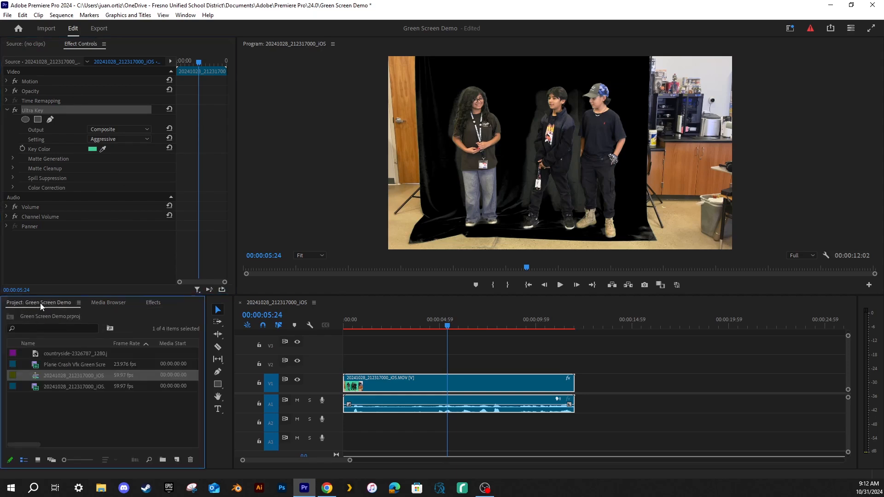
{"action": "left_click", "coordinate": [73, 423]}
{"action": "left_click", "coordinate": [79, 353]}
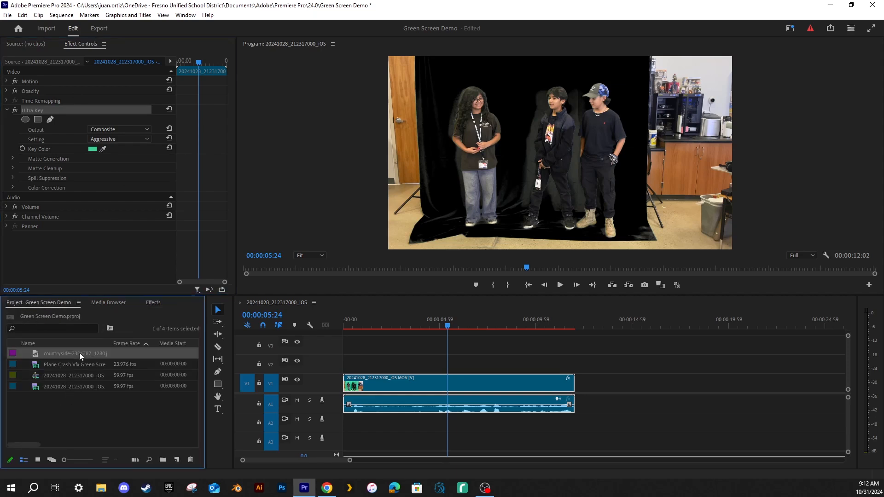
{"action": "left_click_drag", "start_coordinate": [40, 352], "coordinate": [580, 388]}
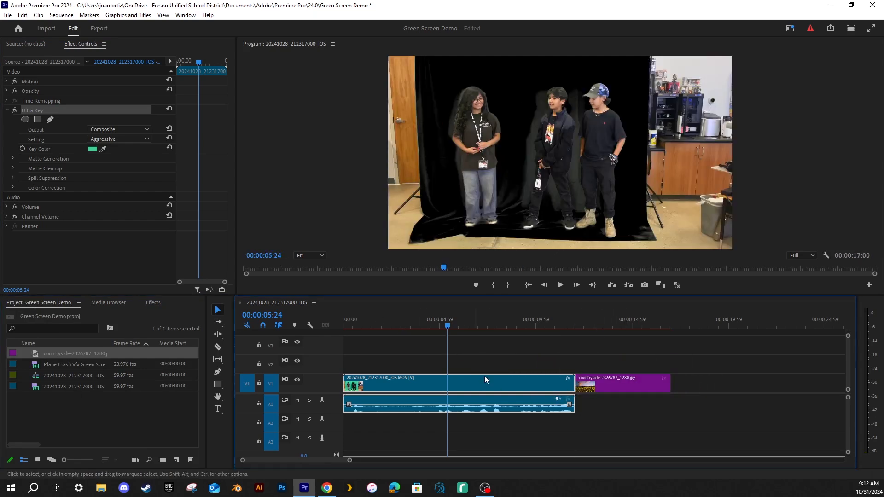
- Try the countryside image on V2 over the green screen clip at 00:00:05:17, and return it to V1 beyond the clip's end
{"action": "mouse_move", "coordinate": [445, 328]}
{"action": "left_mouse_down"}
{"action": "mouse_move", "coordinate": [476, 332]}
{"action": "mouse_move", "coordinate": [444, 341]}
{"action": "left_mouse_up"}
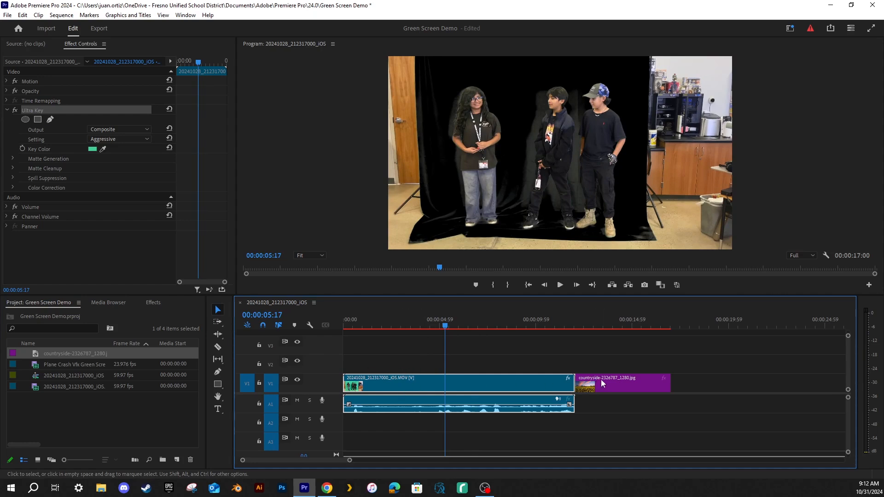
{"action": "left_click_drag", "start_coordinate": [601, 380], "coordinate": [431, 364]}
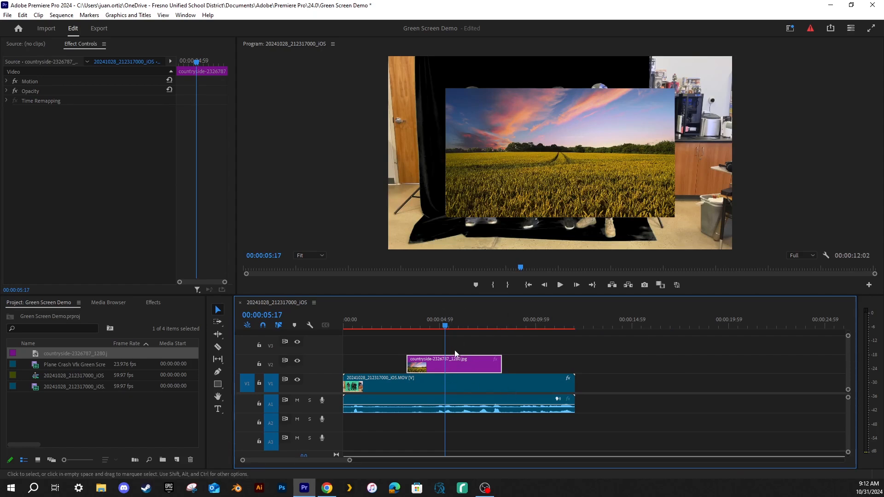
{"action": "left_click_drag", "start_coordinate": [462, 361], "coordinate": [664, 383]}
- Move the green screen clip up to V2, place the countryside image beneath it at the start of V1, and set the playhead to 00:00:02:49
{"action": "left_click", "coordinate": [416, 384]}
{"action": "left_click_drag", "start_coordinate": [417, 384], "coordinate": [417, 368]}
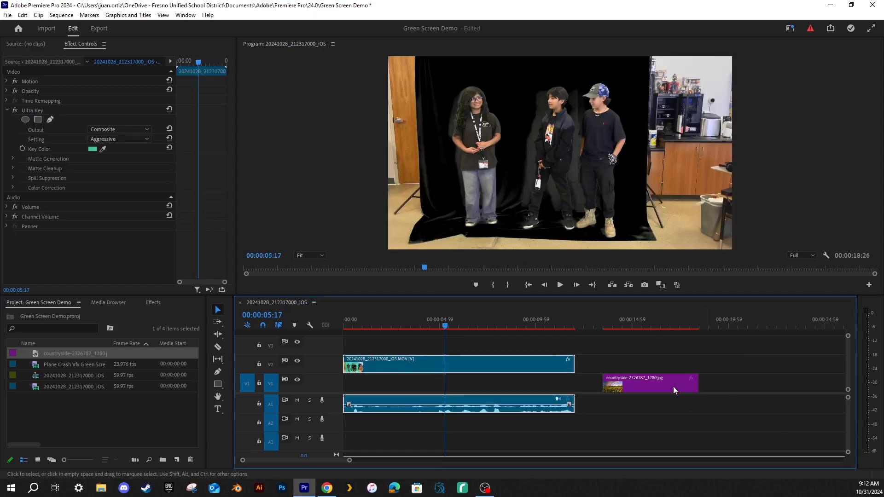
{"action": "left_click_drag", "start_coordinate": [673, 391], "coordinate": [413, 382]}
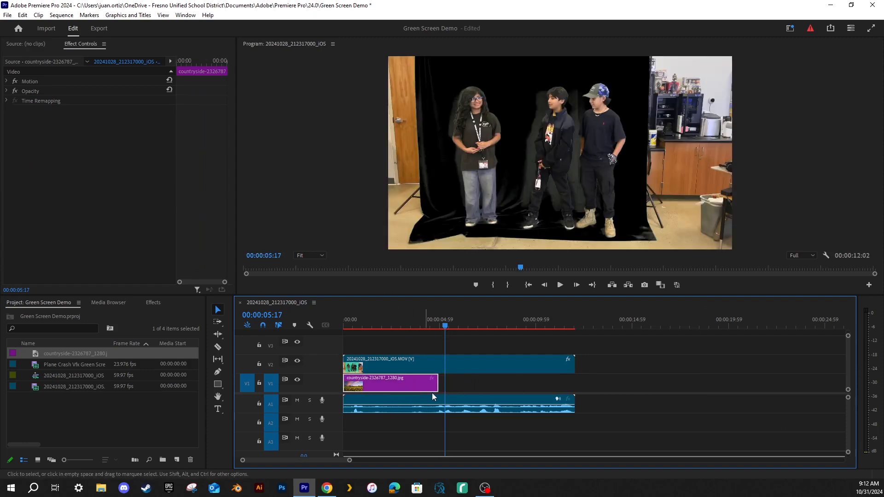
{"action": "left_click_drag", "start_coordinate": [445, 325], "coordinate": [397, 326]}
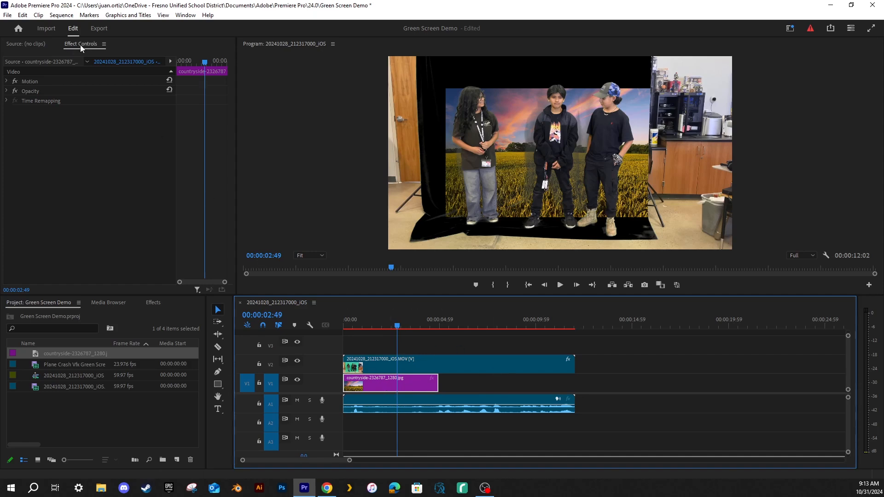
- Expand the countryside image's Motion settings in Effect Controls, select Scale and enlarge the image freehand to a scale of about 117.8
{"action": "left_click", "coordinate": [185, 15]}
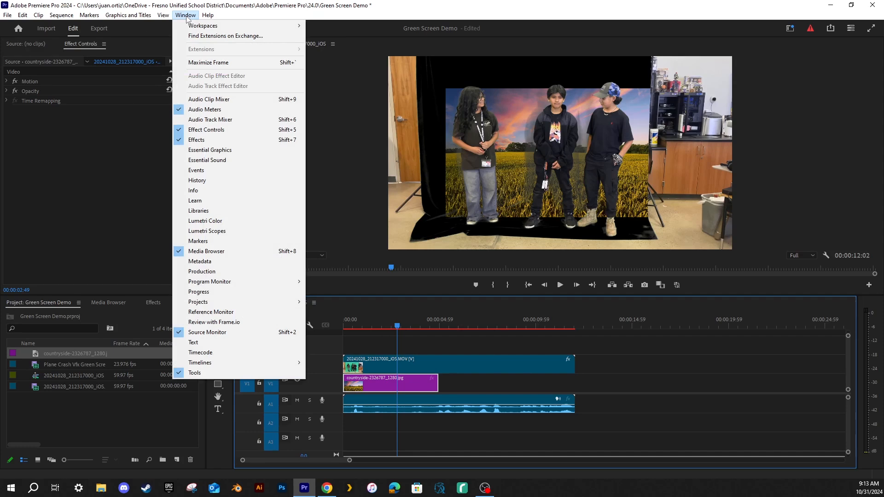
{"action": "left_click", "coordinate": [214, 131]}
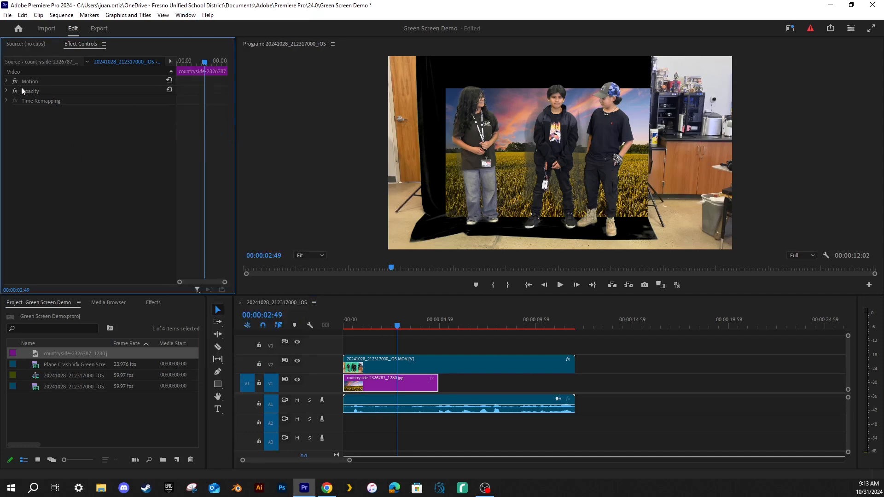
{"action": "left_click", "coordinate": [6, 82]}
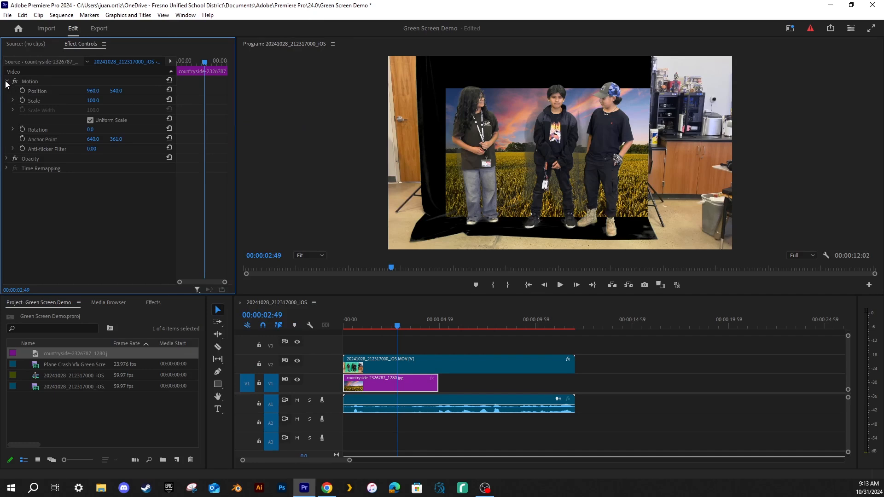
{"action": "left_click", "coordinate": [48, 101]}
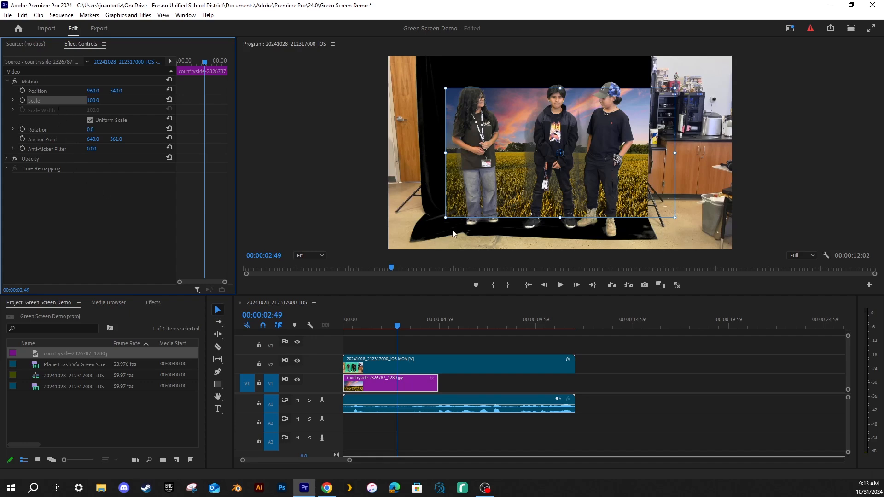
{"action": "left_click_drag", "start_coordinate": [446, 219], "coordinate": [425, 230]}
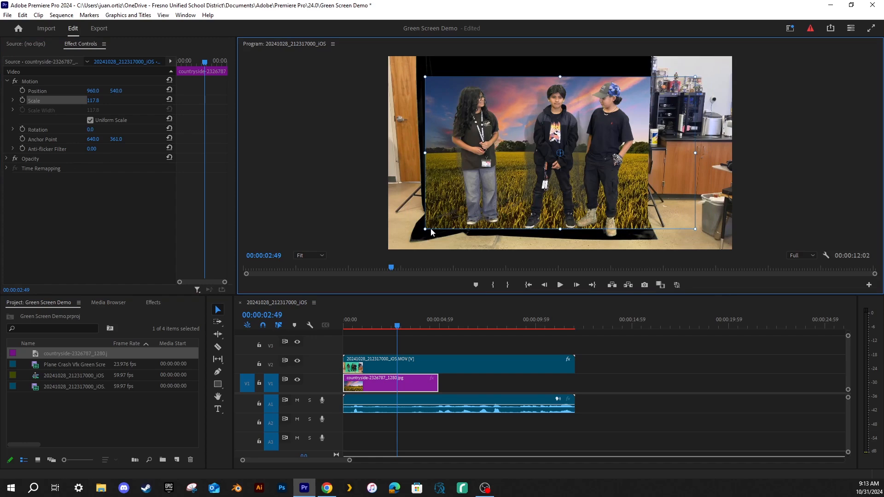
- Set the countryside image's Scale to 200
{"action": "left_click", "coordinate": [94, 100]}
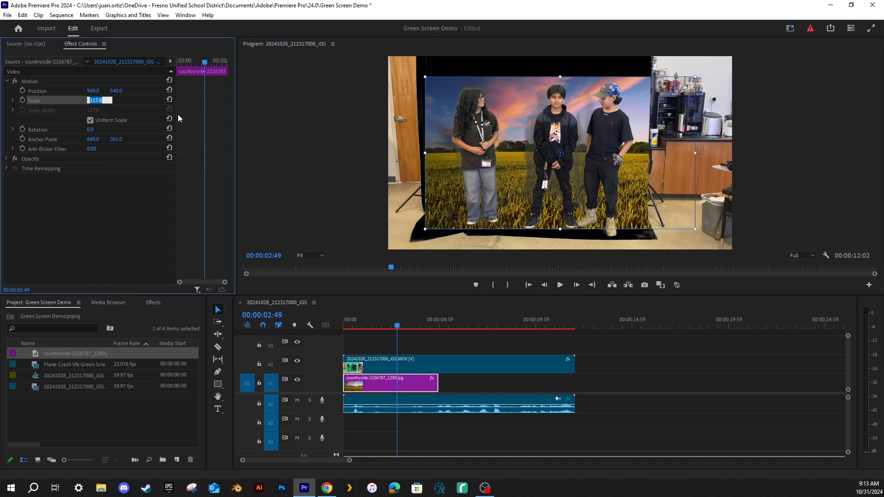
{"action": "type", "text": "200"}
{"action": "key", "text": "Return"}
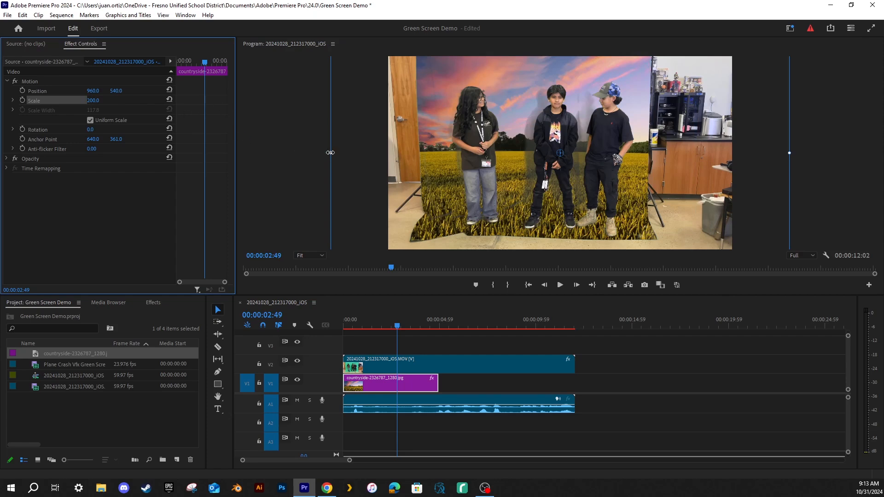
- Shrink the countryside image freehand to a scale of about 152.6 to match the frame width, keeping the preview zoom at Fit
{"action": "left_click_drag", "start_coordinate": [331, 153], "coordinate": [385, 155]}
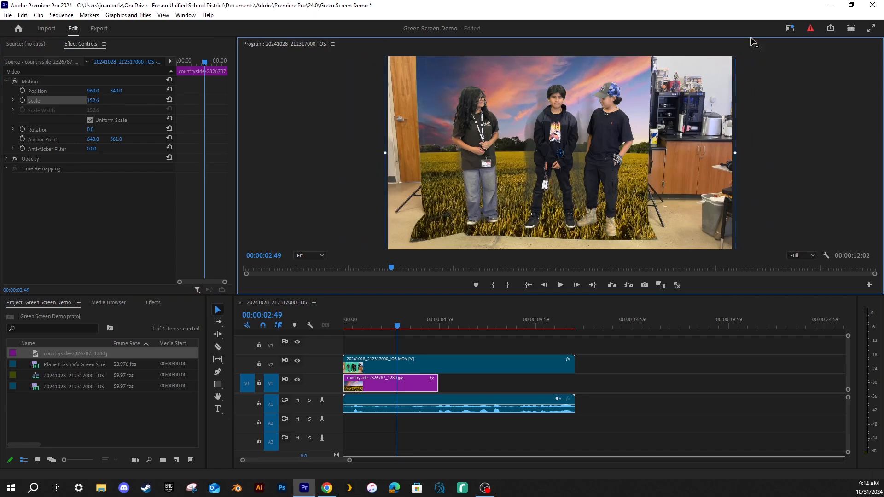
{"action": "scroll", "coordinate": [853, 149], "scroll_direction": "down", "scroll_amount": 2}
{"action": "scroll", "coordinate": [853, 149], "scroll_direction": "up", "scroll_amount": 1}
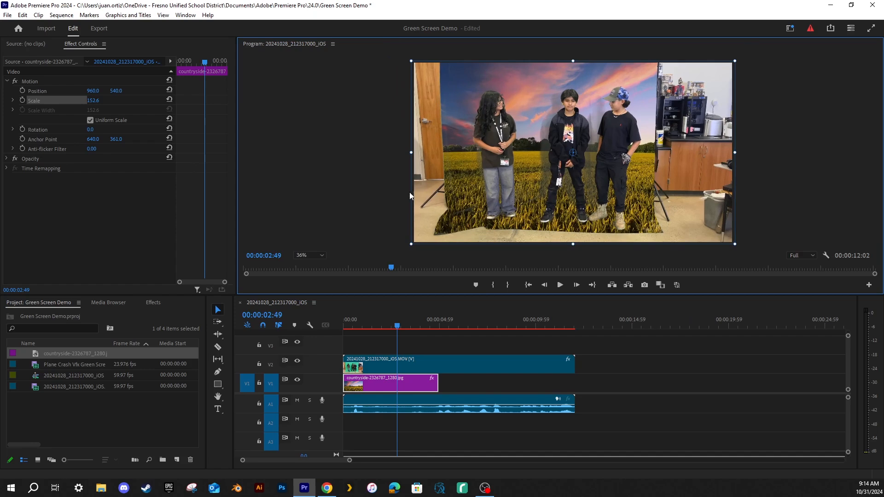
{"action": "left_click", "coordinate": [323, 254]}
{"action": "left_click", "coordinate": [319, 262]}
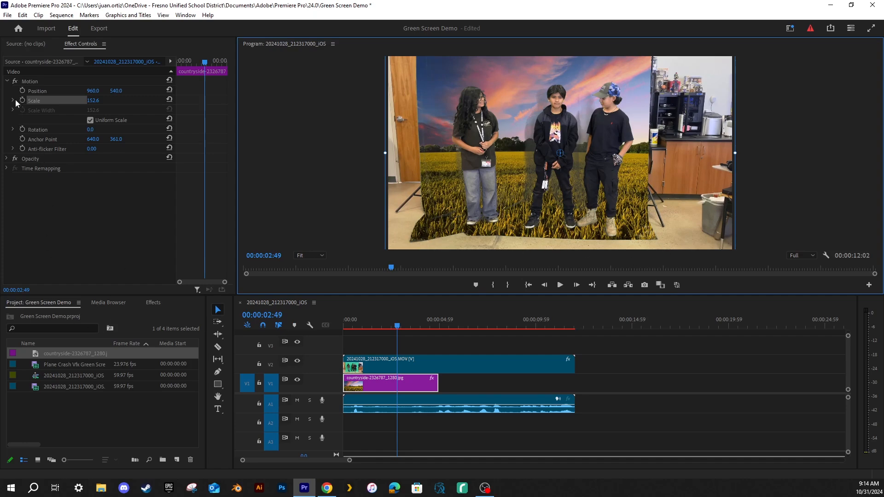
- Try an ellipse opacity mask on the countryside image, stretching it sideways, and delete the mask
{"action": "left_click", "coordinate": [8, 82]}
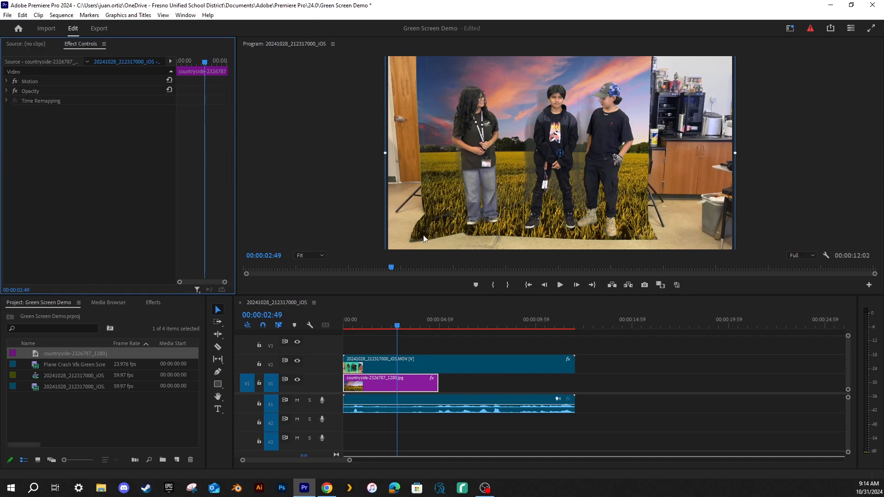
{"action": "left_click", "coordinate": [6, 92]}
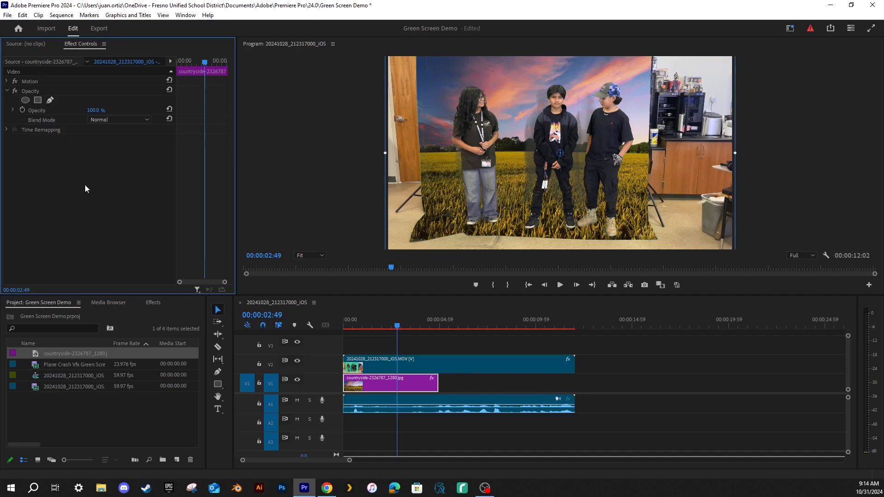
{"action": "left_click", "coordinate": [26, 99]}
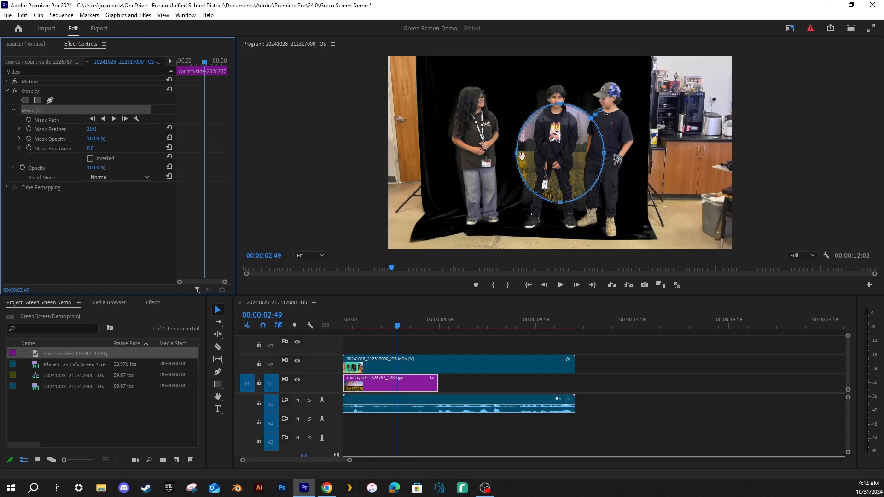
{"action": "left_click_drag", "start_coordinate": [517, 155], "coordinate": [474, 152]}
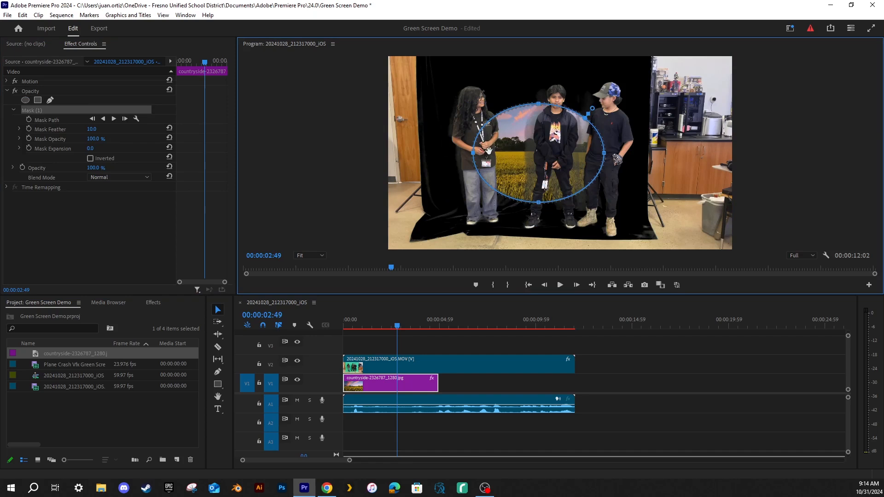
{"action": "key", "text": "ctrl+z"}
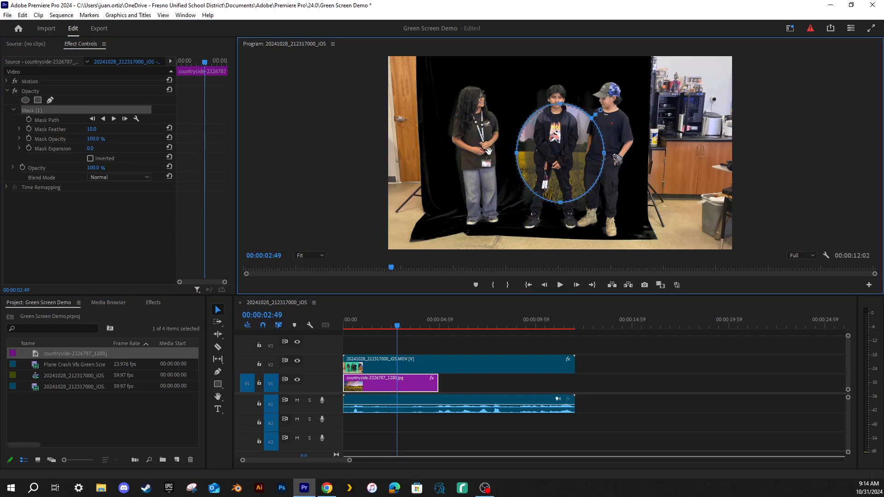
{"action": "key", "text": "Delete"}
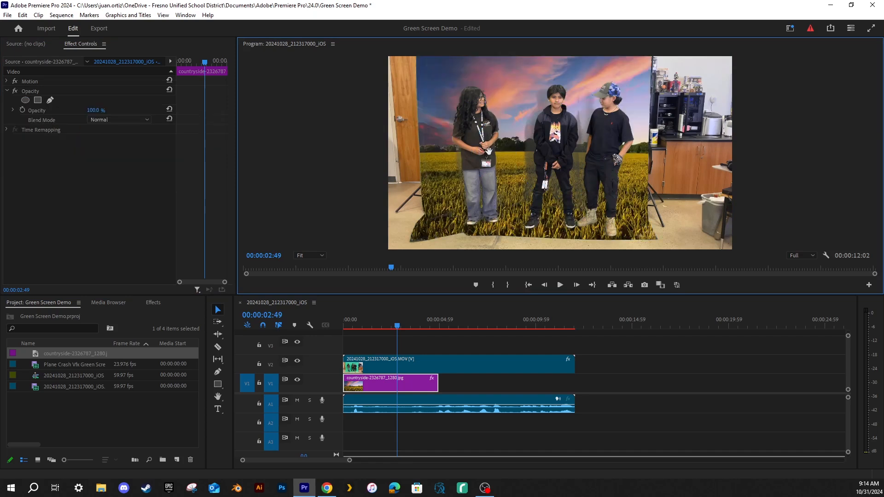
- Try a four-point opacity mask on the countryside image, pulling its corners out to the edges of the green backdrop
{"action": "left_click", "coordinate": [38, 99]}
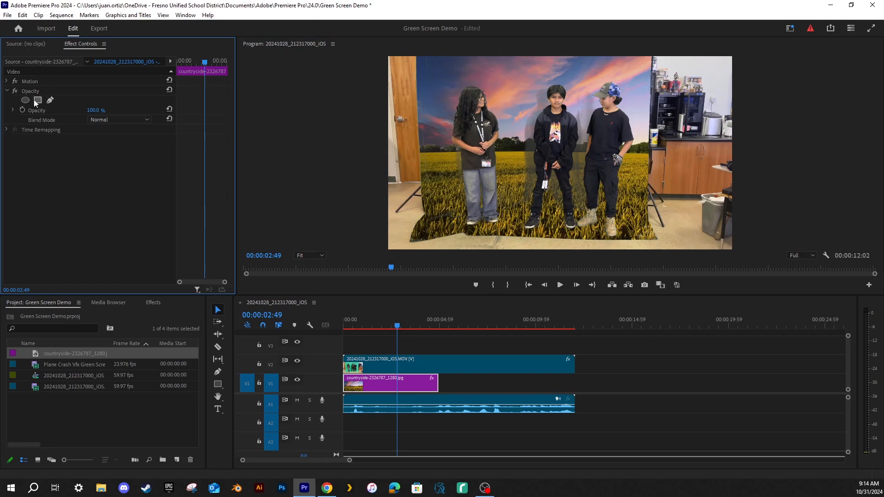
{"action": "left_click", "coordinate": [36, 100]}
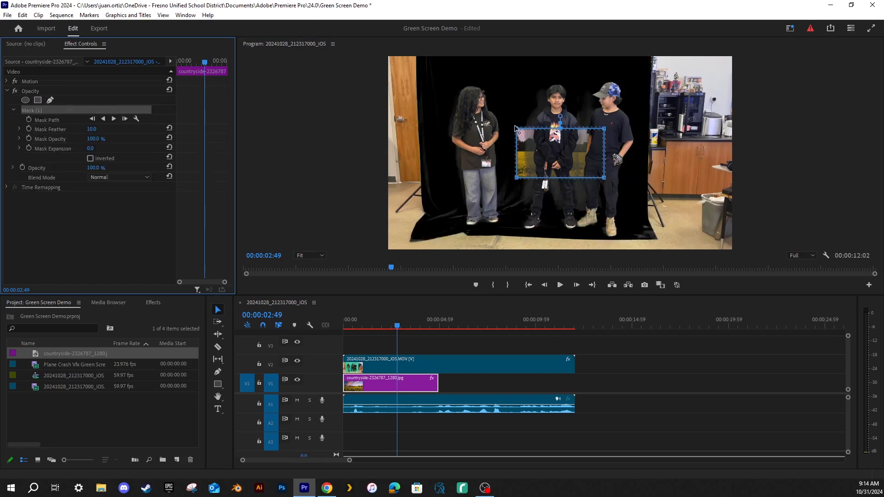
{"action": "left_click_drag", "start_coordinate": [515, 127], "coordinate": [420, 64]}
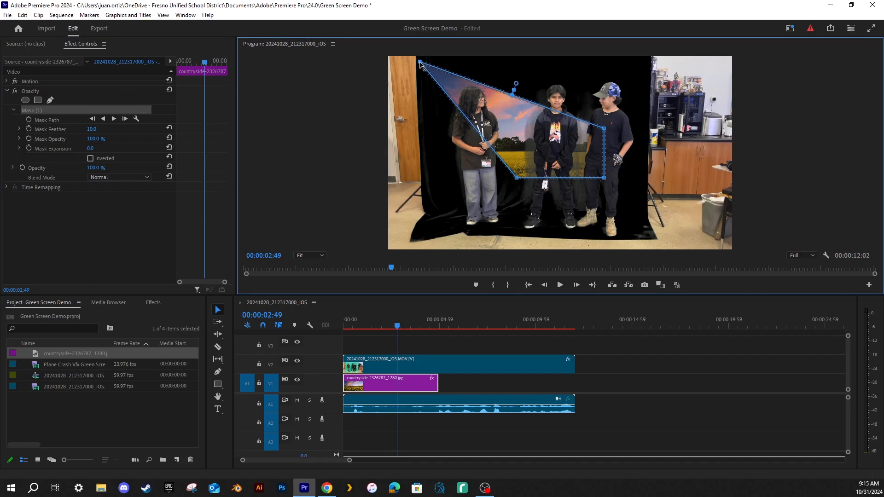
{"action": "left_click_drag", "start_coordinate": [516, 179], "coordinate": [424, 233]}
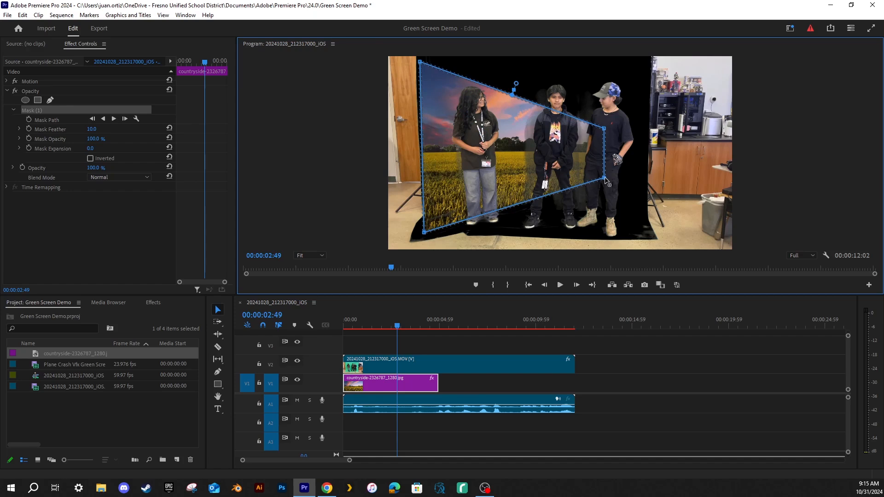
{"action": "left_click_drag", "start_coordinate": [605, 182], "coordinate": [636, 239]}
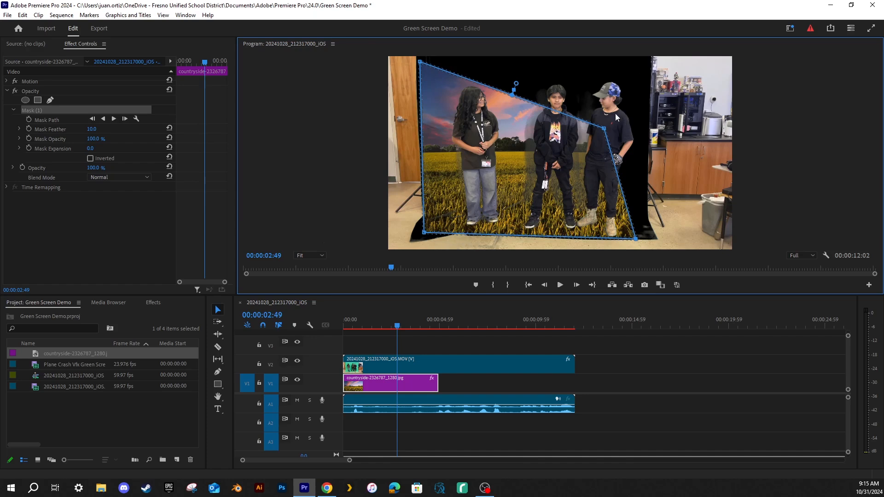
{"action": "left_click_drag", "start_coordinate": [604, 128], "coordinate": [651, 60]}
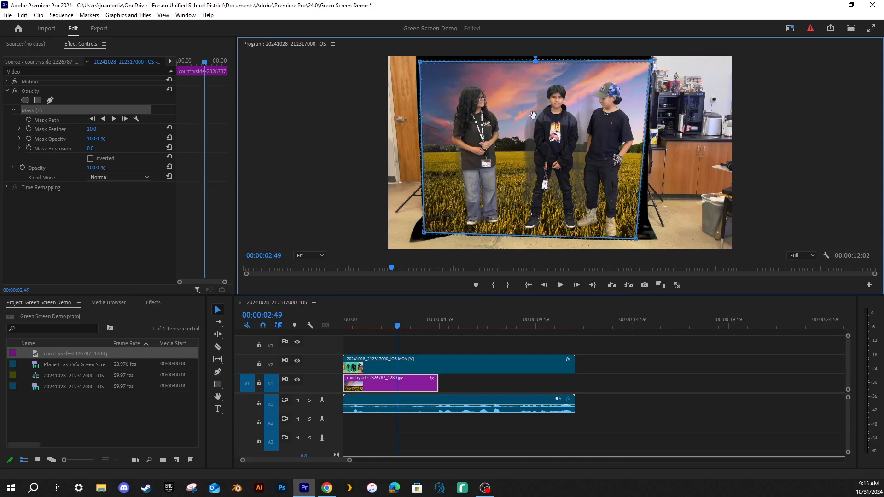
- Undo the four-point mask and its corner adjustments on the countryside image
{"action": "key", "text": "ctrl+z"}
{"action": "key", "text": "ctrl+z"}
{"action": "key", "text": "ctrl+z"}
{"action": "key", "text": "ctrl+z"}
{"action": "key", "text": "ctrl+z"}
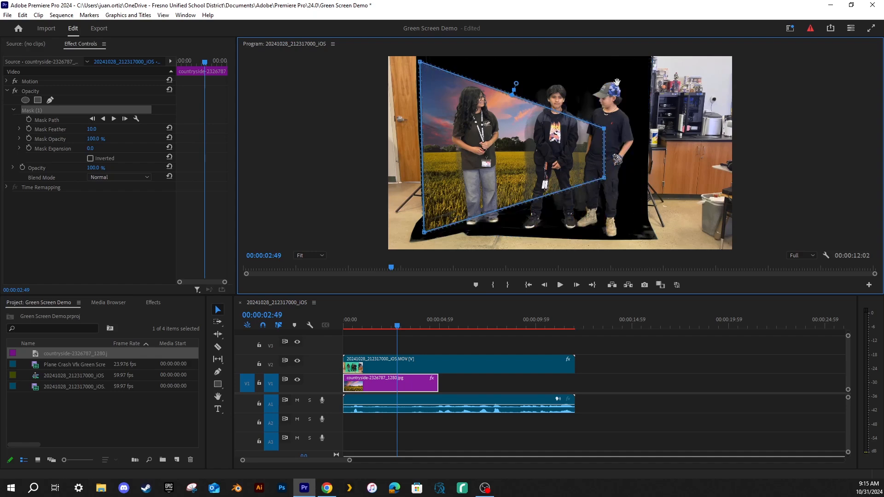
- Start a free draw bezier opacity mask on the countryside image, tracing the backdrop's left edge and along its bottom edge
{"action": "left_click", "coordinate": [50, 100]}
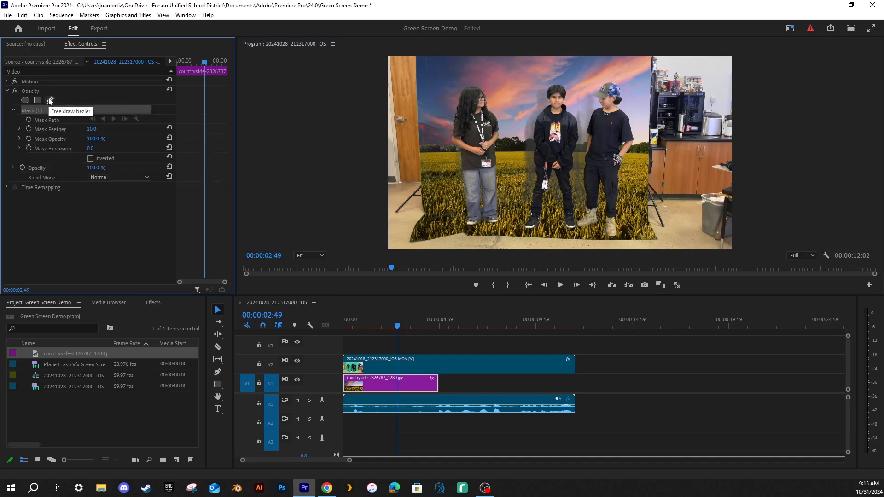
{"action": "left_click", "coordinate": [417, 59]}
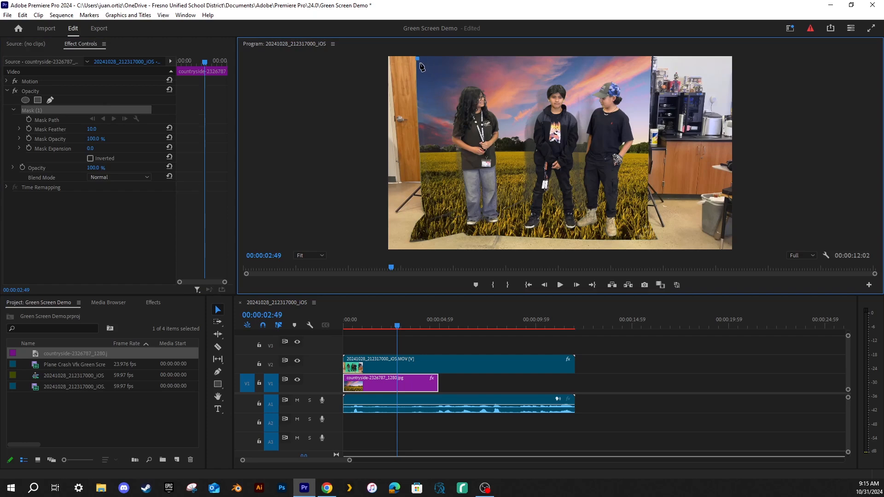
{"action": "left_click", "coordinate": [421, 175]}
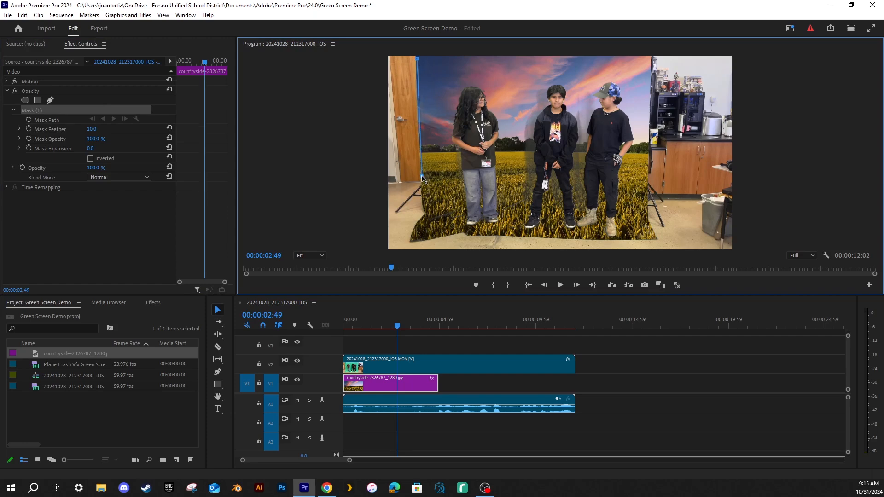
{"action": "left_click", "coordinate": [428, 215]}
{"action": "left_click", "coordinate": [462, 232]}
{"action": "left_click", "coordinate": [470, 237]}
{"action": "left_click", "coordinate": [494, 236]}
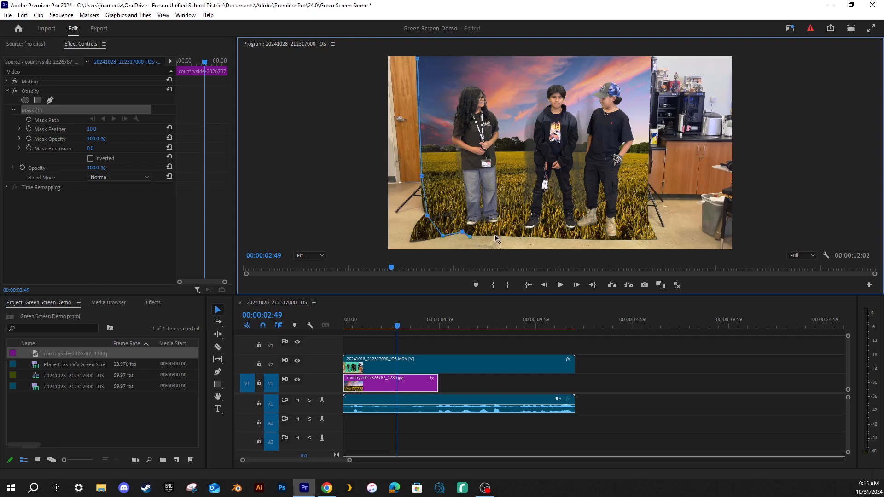
{"action": "left_click", "coordinate": [528, 236]}
{"action": "left_click", "coordinate": [550, 235]}
{"action": "left_click", "coordinate": [565, 240]}
{"action": "left_click", "coordinate": [589, 240]}
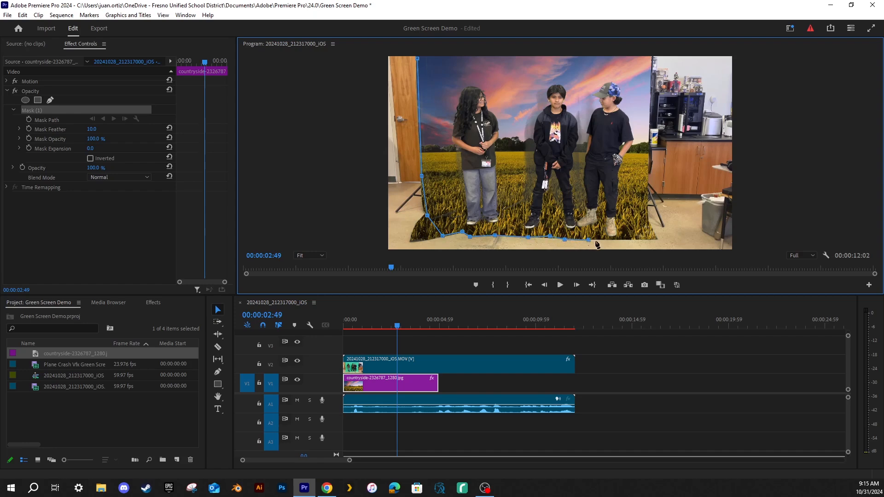
- Continue the bezier mask around the backdrop's bottom right corner, right edge and top, and close the path at its first point
{"action": "left_click", "coordinate": [625, 239]}
{"action": "left_click", "coordinate": [648, 239]}
{"action": "left_click", "coordinate": [649, 224]}
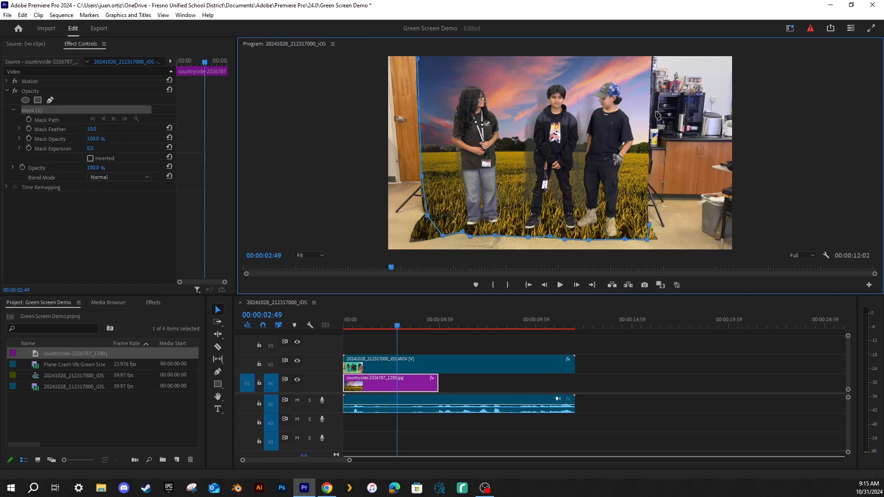
{"action": "left_click", "coordinate": [650, 69]}
{"action": "left_click", "coordinate": [641, 58]}
{"action": "left_click", "coordinate": [535, 59]}
{"action": "left_click_drag", "start_coordinate": [517, 81], "coordinate": [504, 111]}
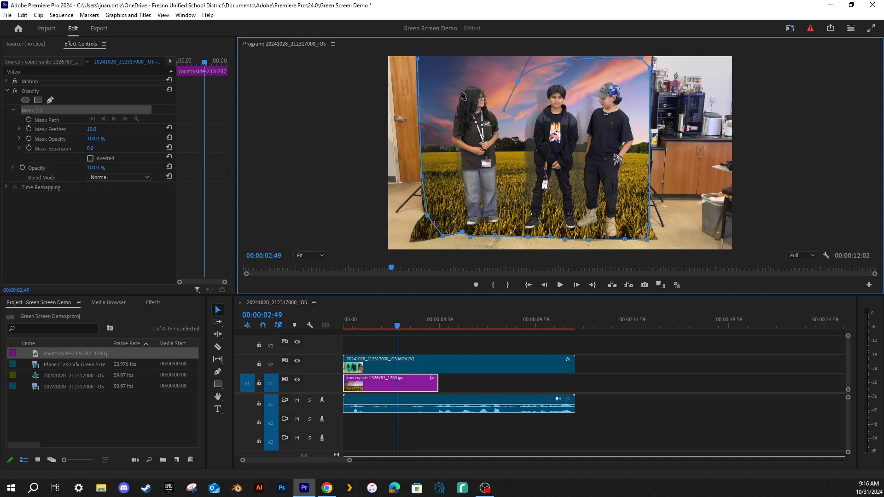
{"action": "key", "text": "ctrl+z"}
{"action": "left_click", "coordinate": [419, 59]}
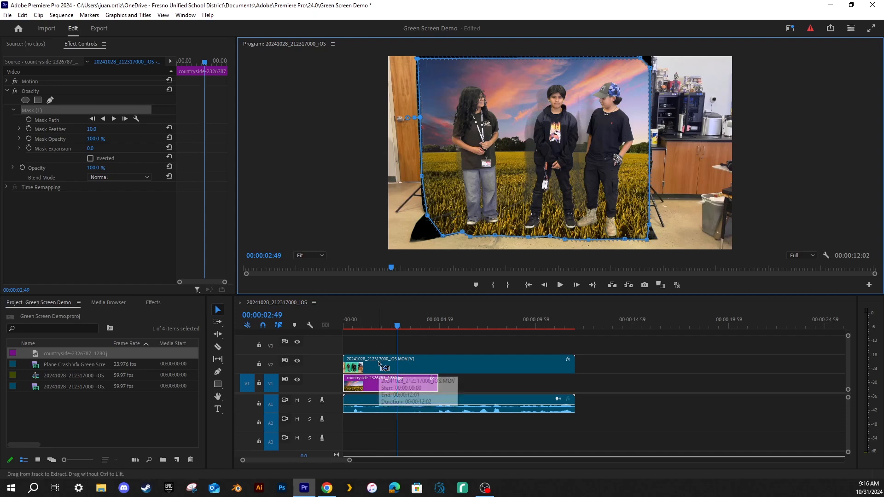
- Undo closing the bezier mask and delete the mask from the countryside image
{"action": "key", "text": "ctrl+z"}
{"action": "left_click", "coordinate": [52, 109]}
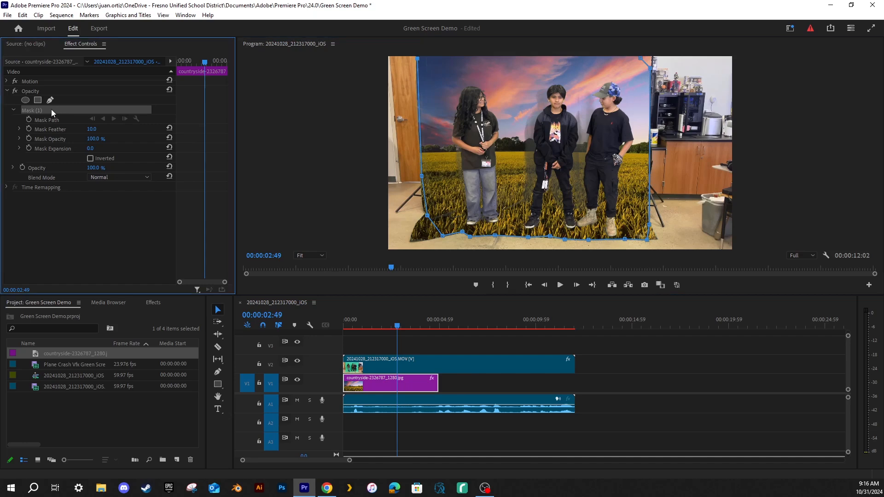
{"action": "key", "text": "Delete"}
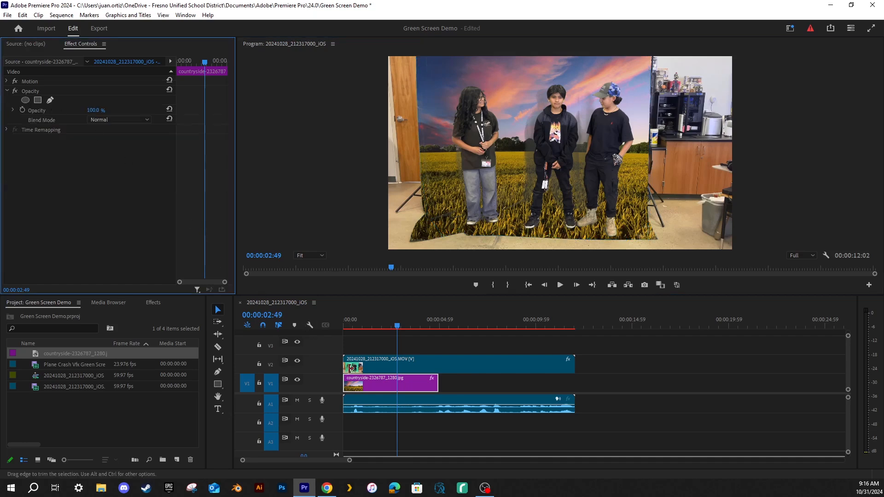
- Draw a closed free draw bezier opacity mask on the green screen clip on V2, tracing just inside the backdrop's edges around the three people
{"action": "left_click", "coordinate": [370, 367]}
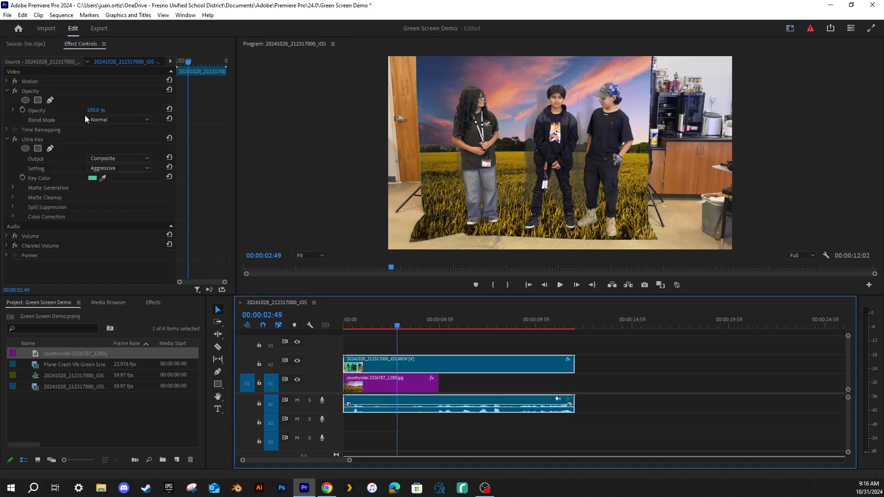
{"action": "left_click", "coordinate": [51, 101]}
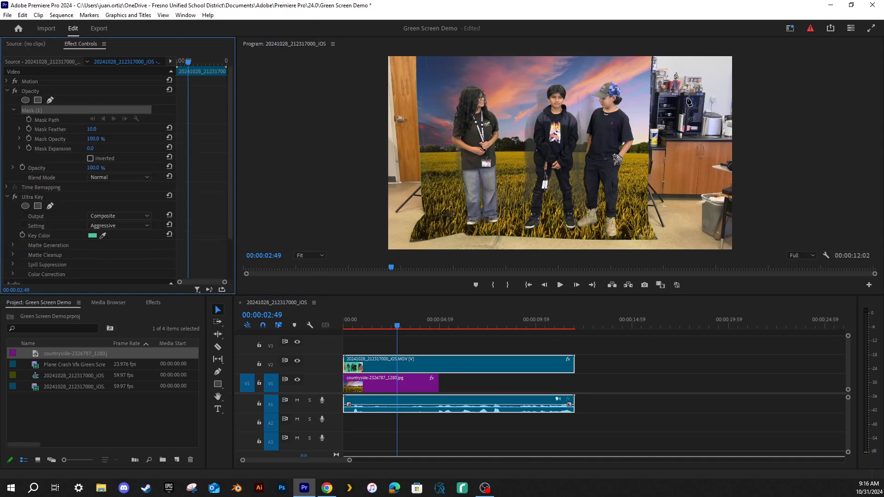
{"action": "left_click", "coordinate": [418, 59]}
{"action": "left_click", "coordinate": [427, 216]}
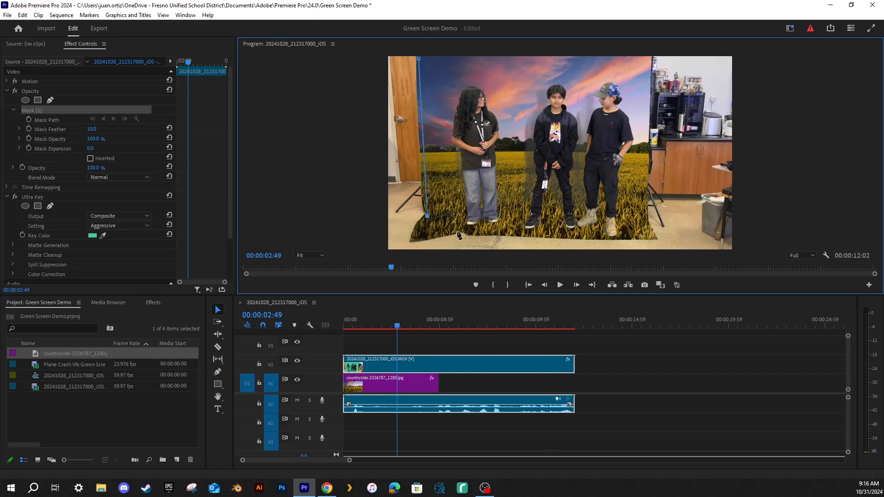
{"action": "left_click", "coordinate": [457, 232]}
{"action": "left_click", "coordinate": [471, 235]}
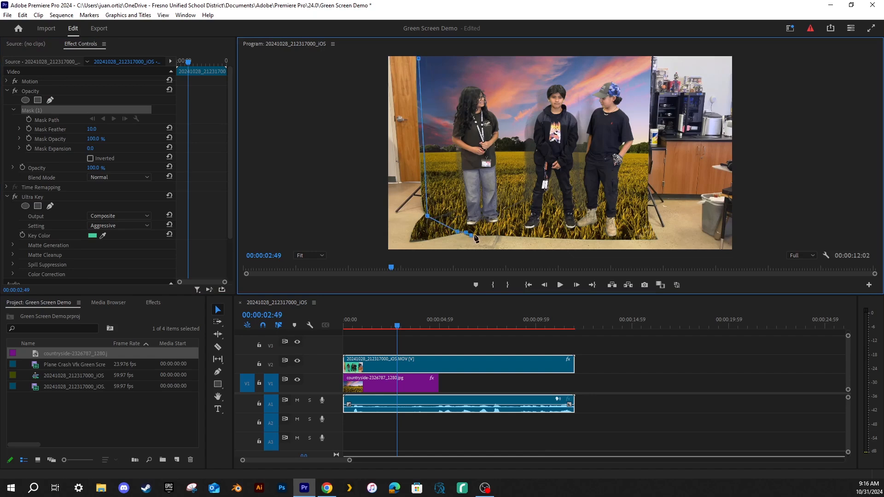
{"action": "left_click", "coordinate": [599, 239]}
{"action": "left_click", "coordinate": [633, 238]}
{"action": "left_click", "coordinate": [645, 239]}
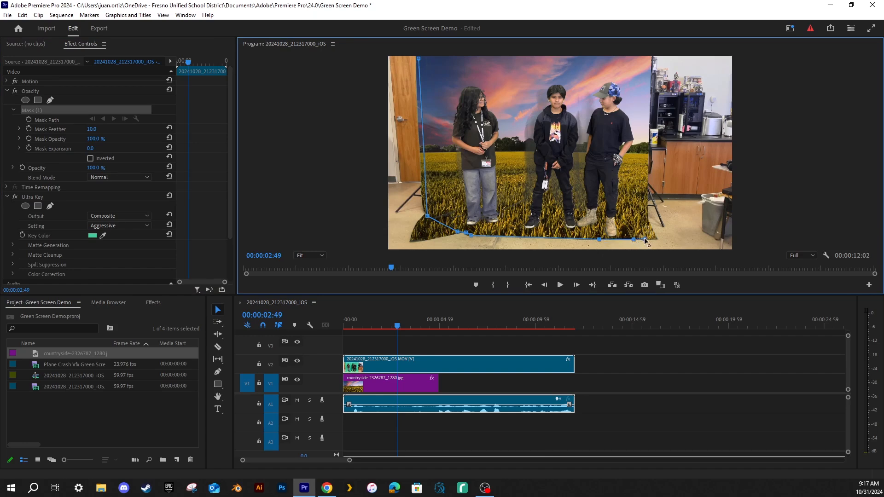
{"action": "left_click", "coordinate": [650, 58]}
{"action": "left_click", "coordinate": [418, 58]}
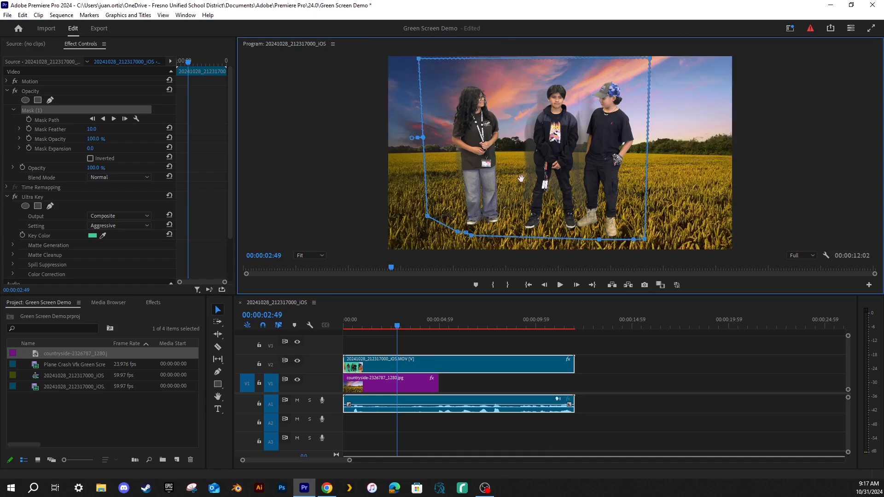
- Move the playhead back to 00:00:00:33 to check the masked composite, and mute audio track A1
{"action": "mouse_move", "coordinate": [507, 83]}
{"action": "left_mouse_down"}
{"action": "mouse_move", "coordinate": [488, 82]}
{"action": "mouse_move", "coordinate": [532, 82]}
{"action": "mouse_move", "coordinate": [517, 82]}
{"action": "left_mouse_up"}
{"action": "left_click_drag", "start_coordinate": [396, 327], "coordinate": [381, 339]}
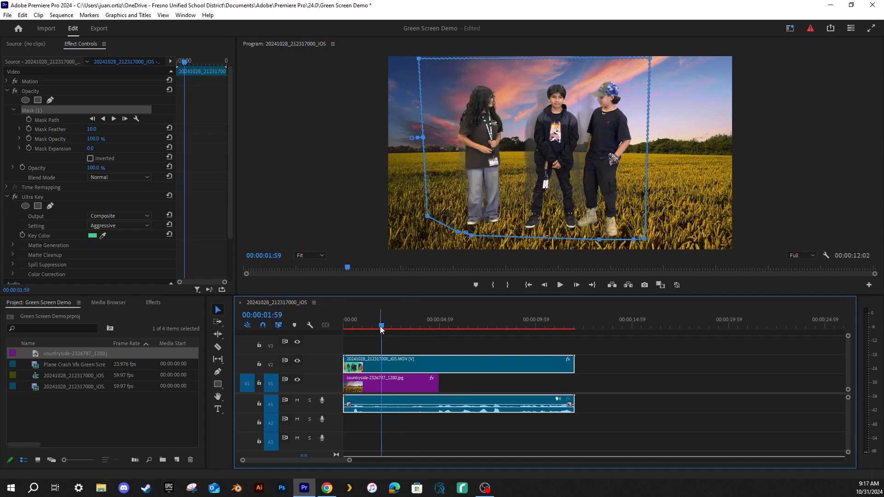
{"action": "left_click_drag", "start_coordinate": [381, 328], "coordinate": [353, 329]}
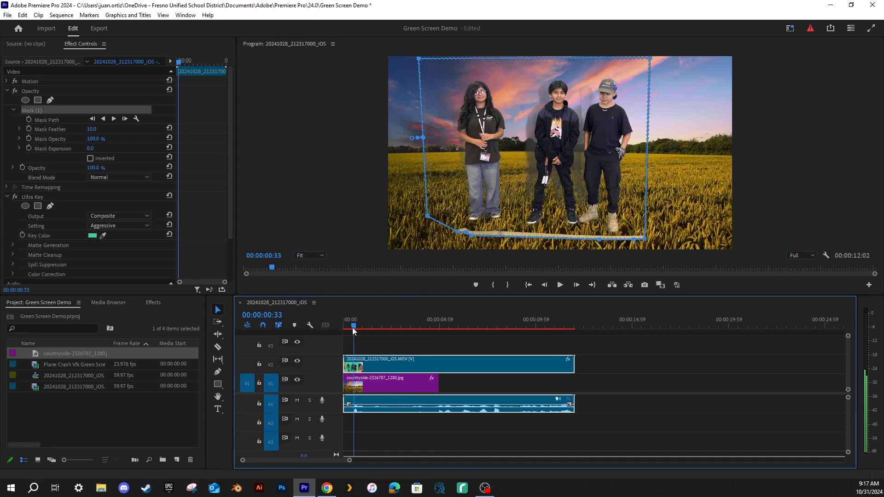
{"action": "left_click", "coordinate": [298, 402]}
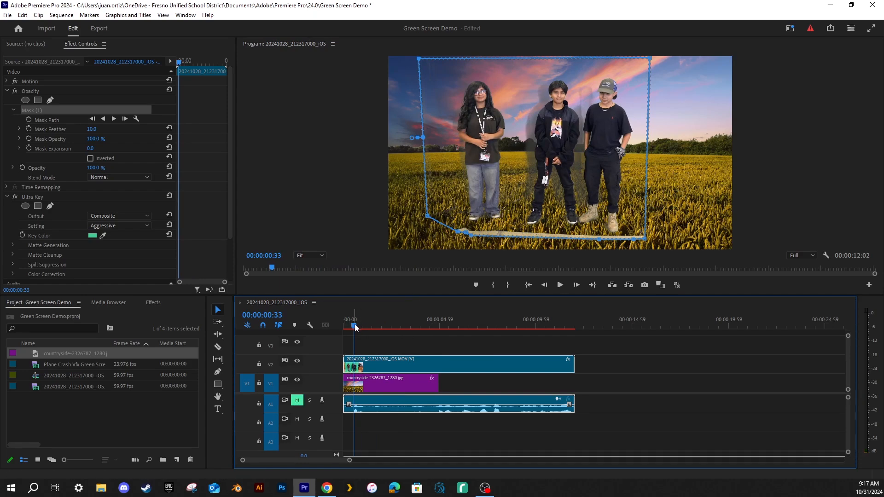
- With the playhead at the sequence start, scale the people clip to about 54.3 and move it to about position 1540.9, 743.1
{"action": "left_click_drag", "start_coordinate": [355, 328], "coordinate": [342, 325]}
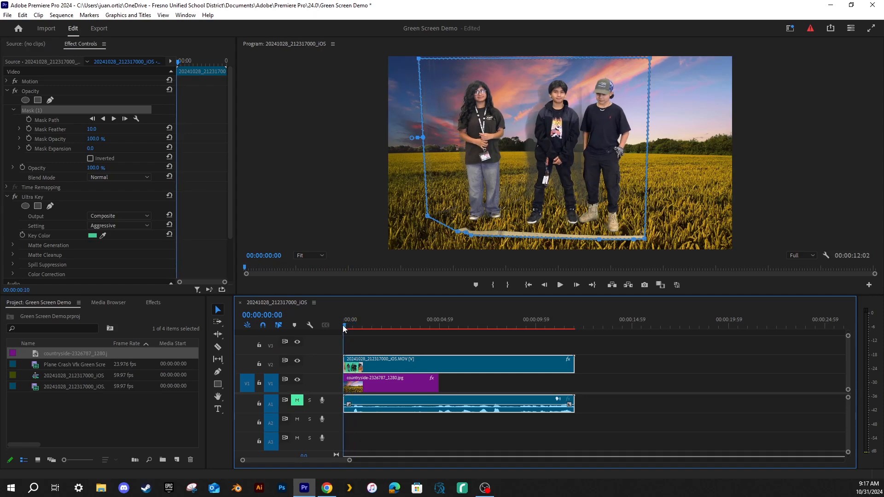
{"action": "left_click", "coordinate": [7, 92]}
{"action": "left_click", "coordinate": [7, 82]}
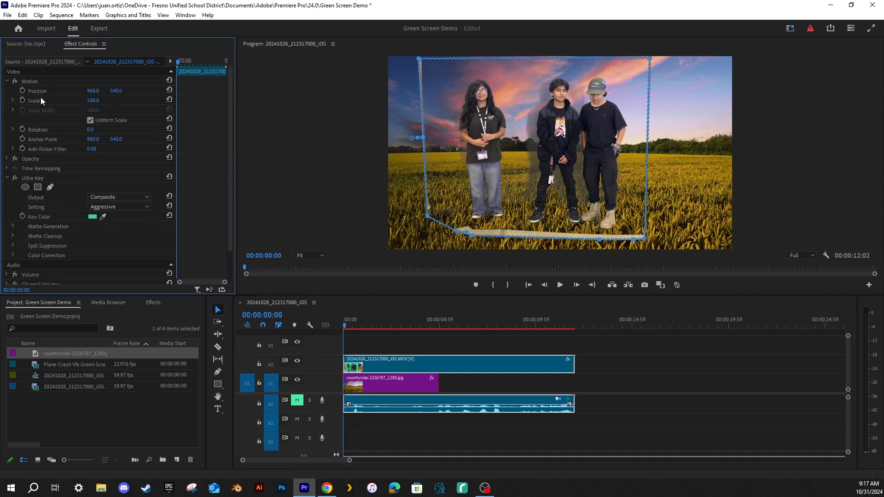
{"action": "left_click", "coordinate": [40, 99]}
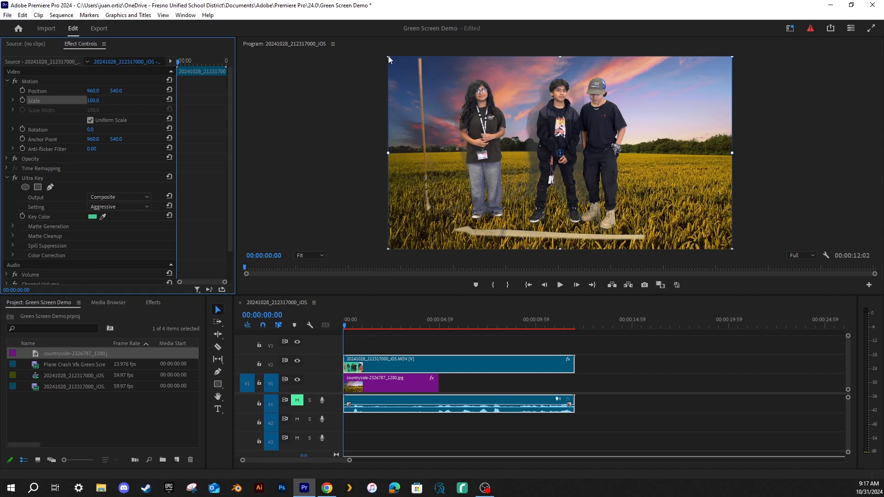
{"action": "left_click_drag", "start_coordinate": [388, 57], "coordinate": [508, 119]}
{"action": "left_click_drag", "start_coordinate": [625, 176], "coordinate": [693, 195]}
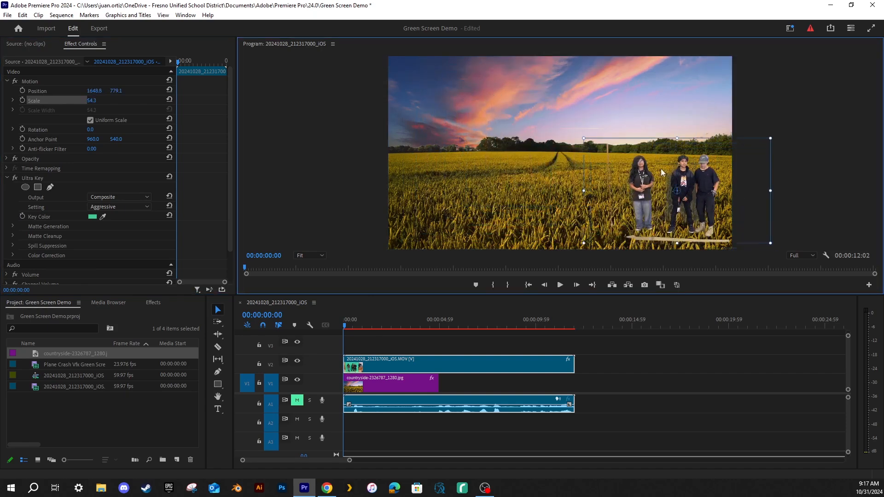
{"action": "left_click_drag", "start_coordinate": [652, 170], "coordinate": [648, 169]}
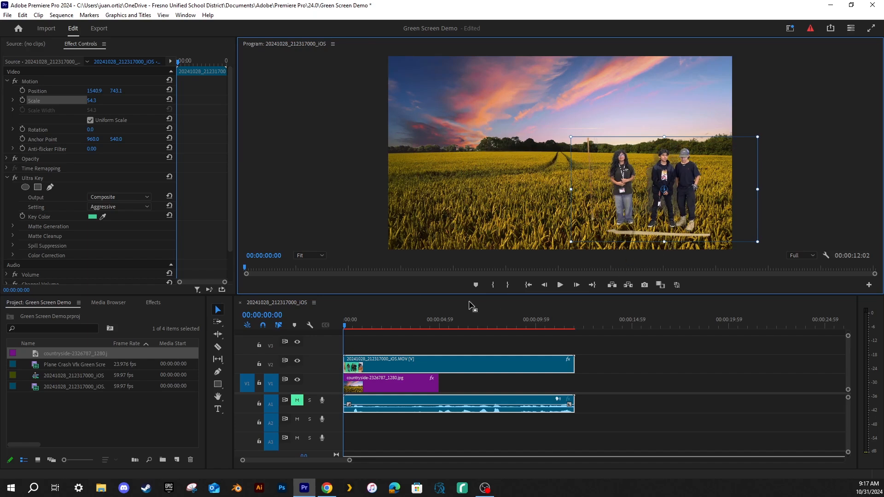
- Pull the left and bottom edges of the people clip's opacity mask inward to remove the leftover backdrop strips, undoing the last corner adjustment
{"action": "left_click", "coordinate": [46, 158]}
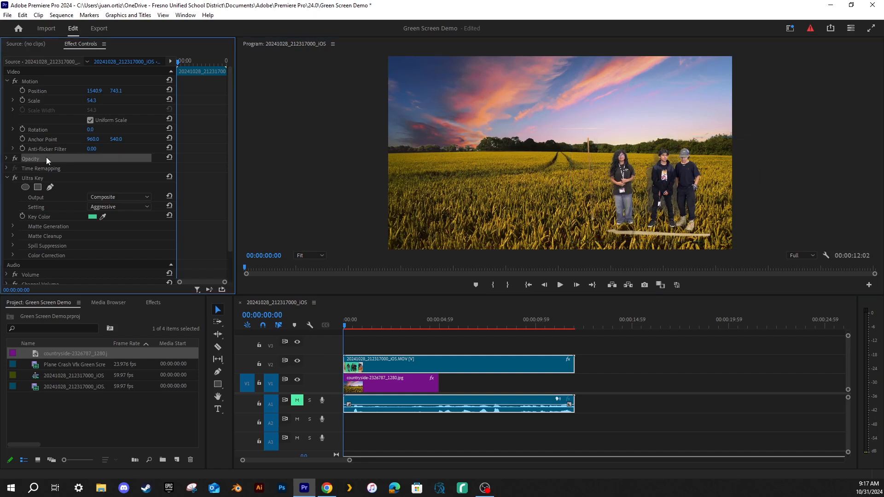
{"action": "left_click", "coordinate": [6, 159]}
{"action": "left_click", "coordinate": [407, 364]}
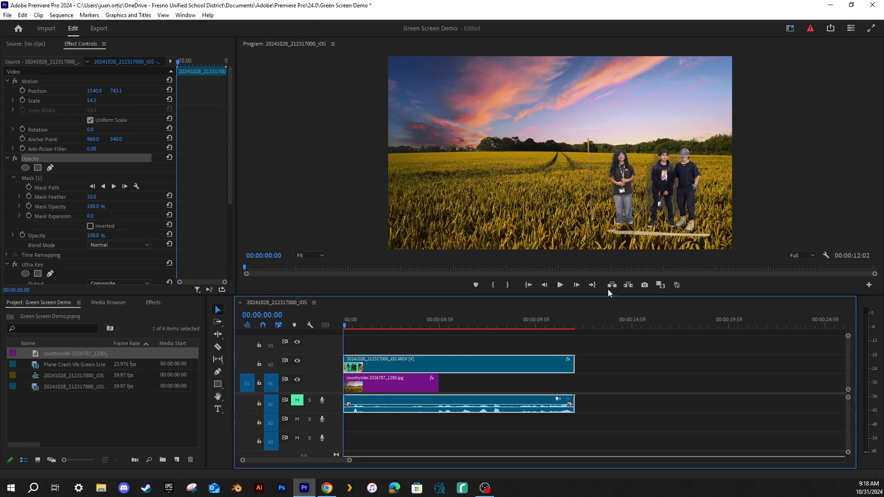
{"action": "left_click", "coordinate": [54, 177]}
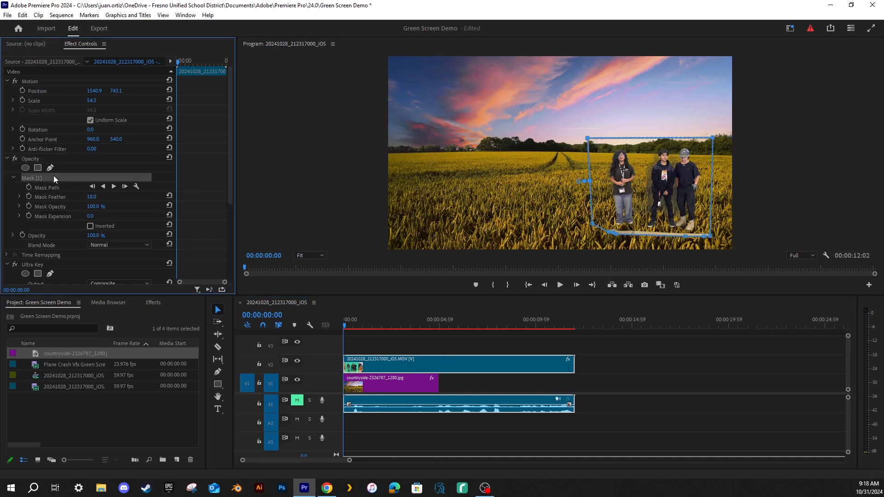
{"action": "left_click", "coordinate": [594, 185]}
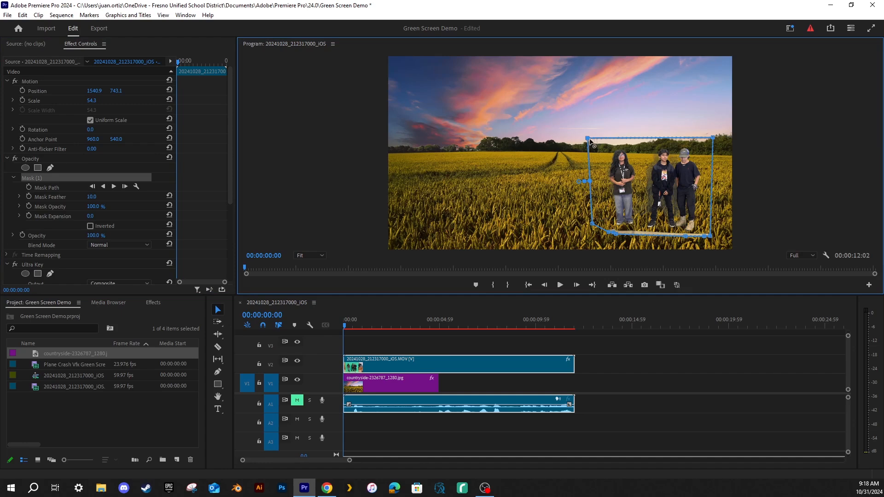
{"action": "left_click_drag", "start_coordinate": [590, 140], "coordinate": [595, 141]}
{"action": "left_click_drag", "start_coordinate": [594, 227], "coordinate": [620, 230]}
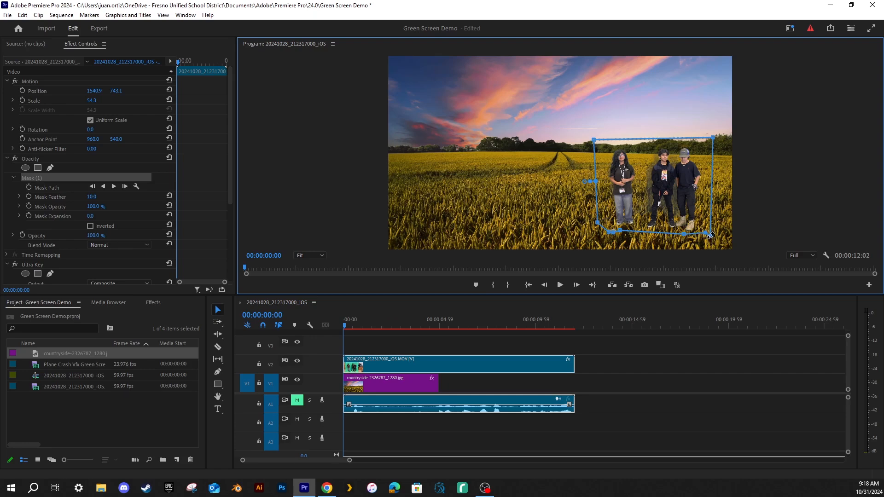
{"action": "left_click_drag", "start_coordinate": [711, 236], "coordinate": [711, 234]}
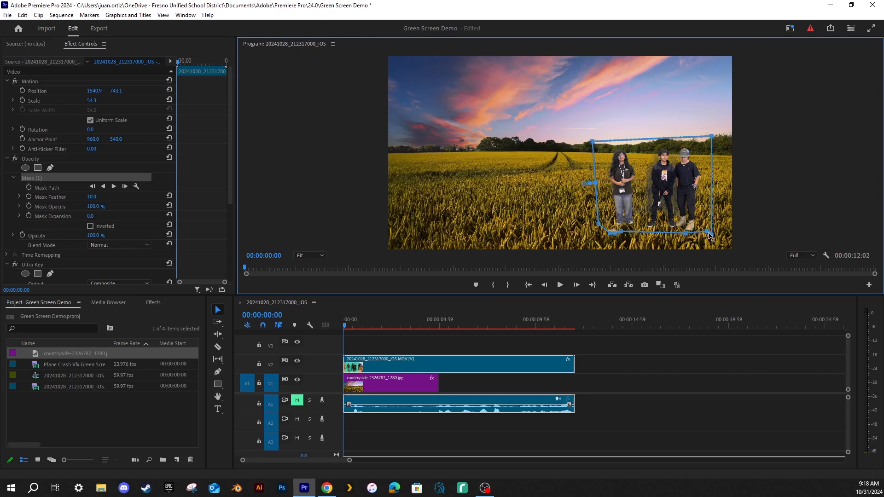
{"action": "key", "text": "ctrl+z"}
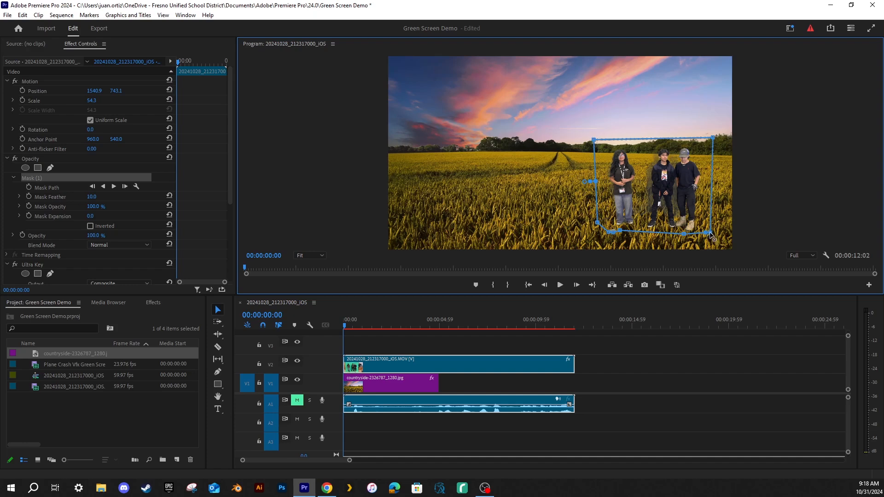
- Deselect the mask by selecting the clip's Motion effect, and scrub the opening of the sequence to check the composite, returning to the start
{"action": "left_click", "coordinate": [60, 82]}
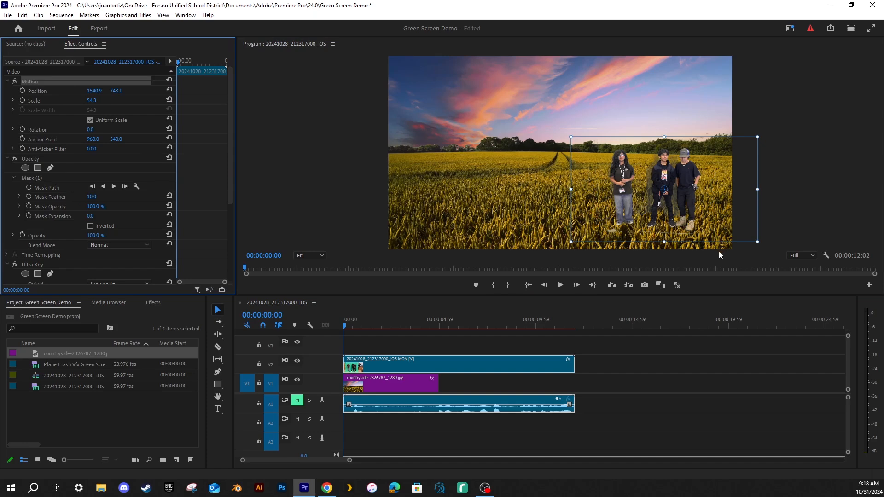
{"action": "left_click", "coordinate": [357, 327]}
{"action": "left_click_drag", "start_coordinate": [357, 328], "coordinate": [346, 355]}
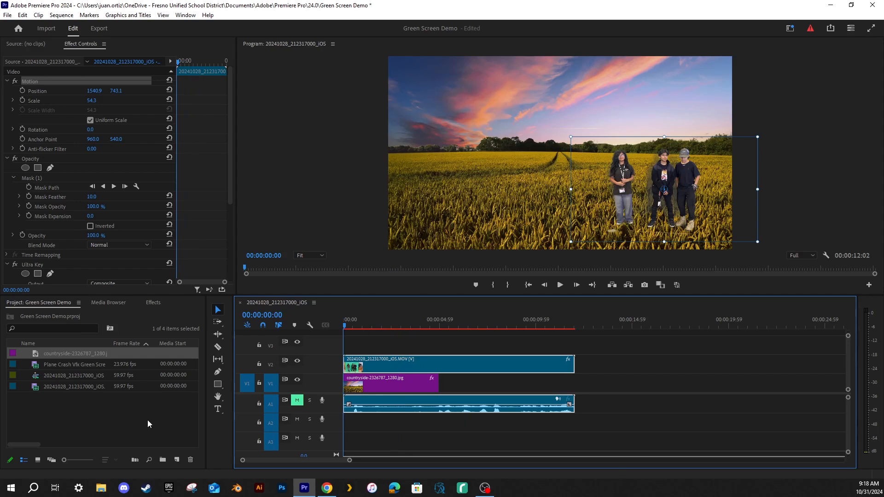
- Place the Plane Crash Vfx Green Screen clip on V3 at the sequence start, with its opening 4K logo section trimmed off
{"action": "left_click", "coordinate": [112, 310]}
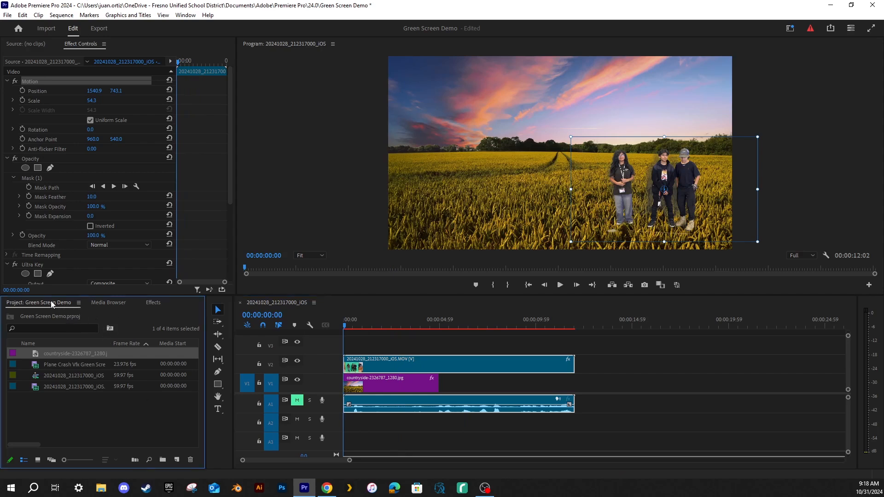
{"action": "left_click", "coordinate": [36, 460]}
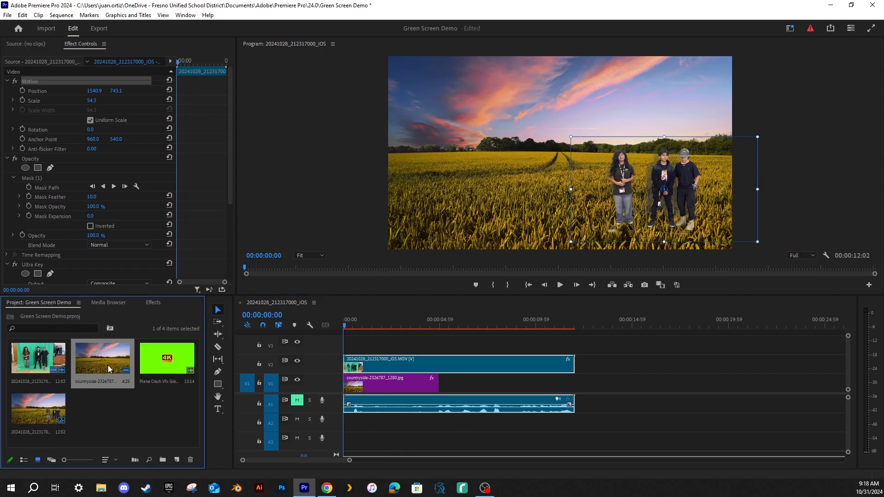
{"action": "left_click", "coordinate": [149, 368]}
{"action": "left_click_drag", "start_coordinate": [150, 369], "coordinate": [338, 349]}
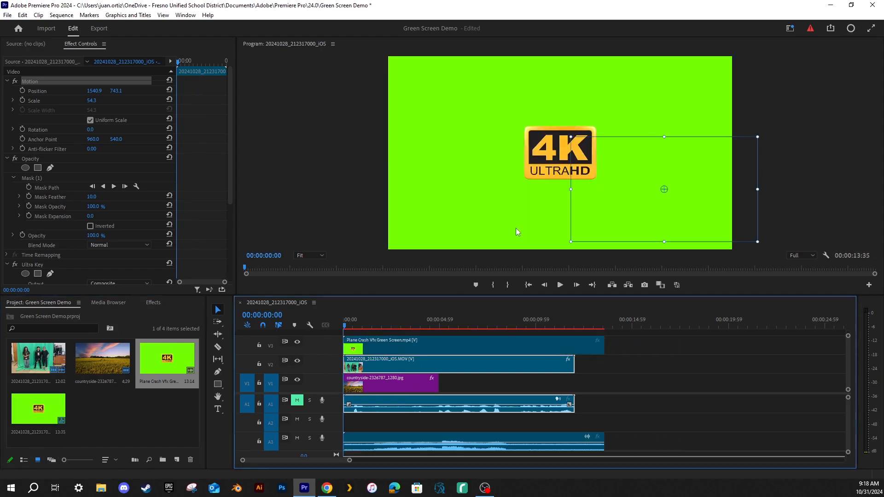
{"action": "left_click", "coordinate": [405, 347]}
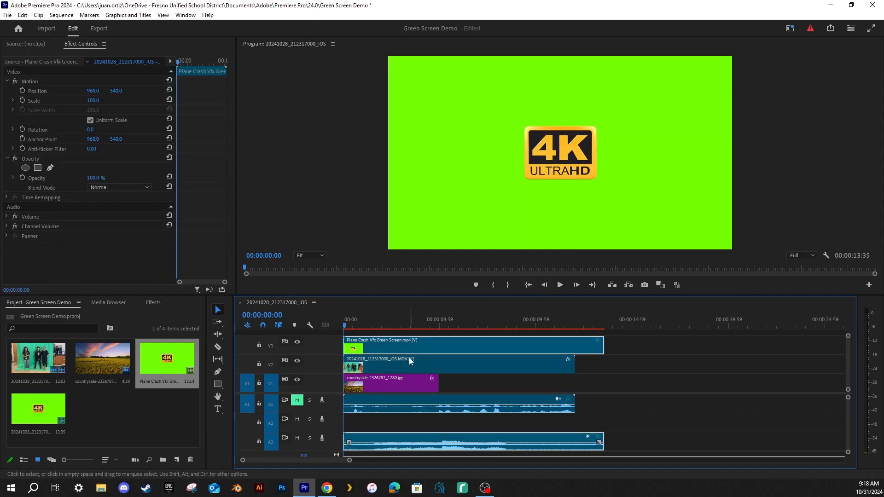
{"action": "left_click_drag", "start_coordinate": [345, 343], "coordinate": [372, 343]}
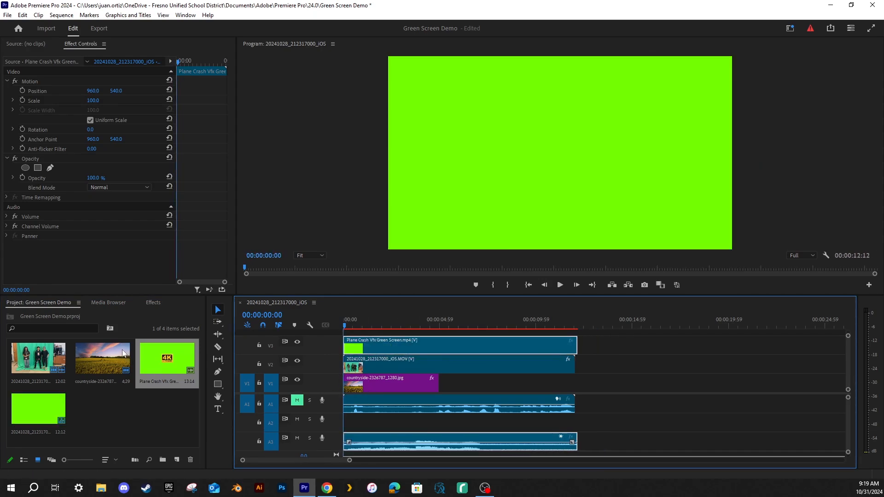
- Apply Ultra Key to the plane crash clip on V3 with its bright green as the key color, and preview the composite
{"action": "left_click", "coordinate": [153, 303]}
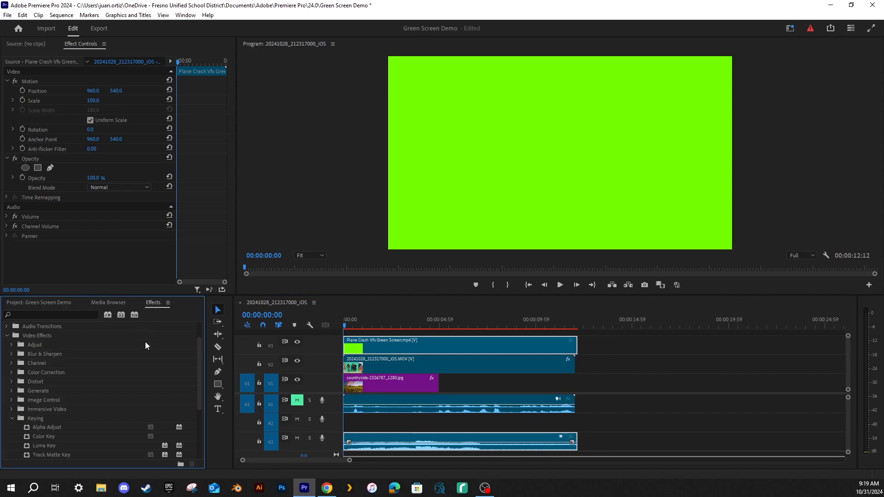
{"action": "scroll", "coordinate": [126, 360], "scroll_direction": "down", "scroll_amount": 3}
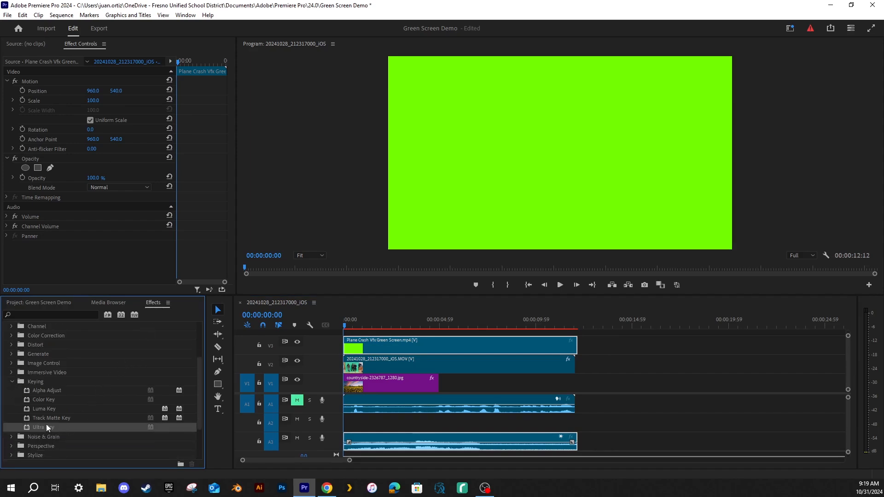
{"action": "left_click_drag", "start_coordinate": [46, 427], "coordinate": [418, 344]}
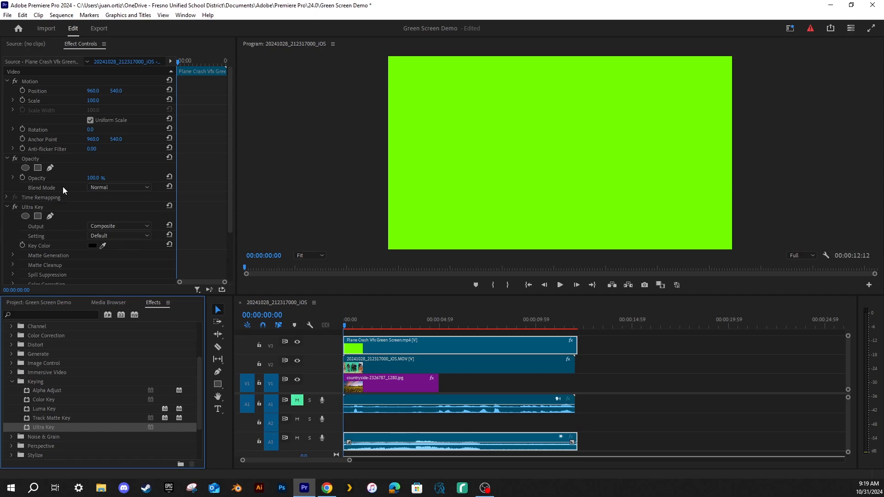
{"action": "scroll", "coordinate": [63, 187], "scroll_direction": "down", "scroll_amount": 2}
{"action": "left_click", "coordinate": [103, 217]}
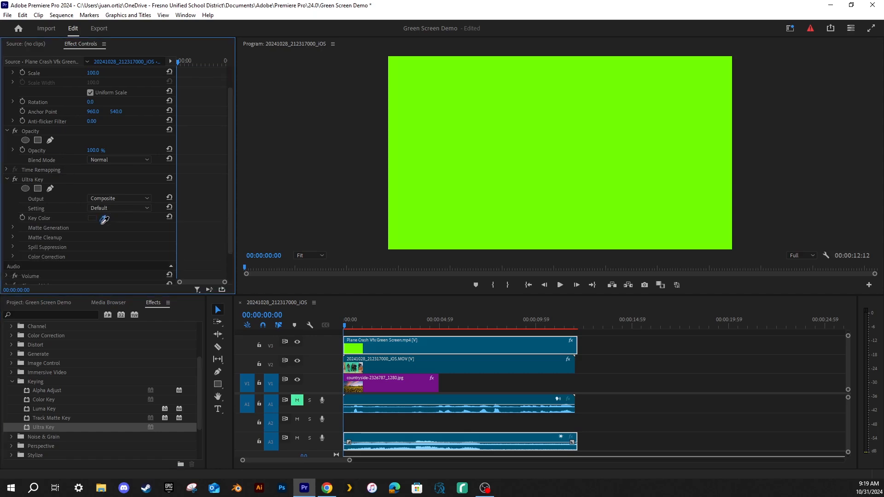
{"action": "left_click", "coordinate": [511, 95]}
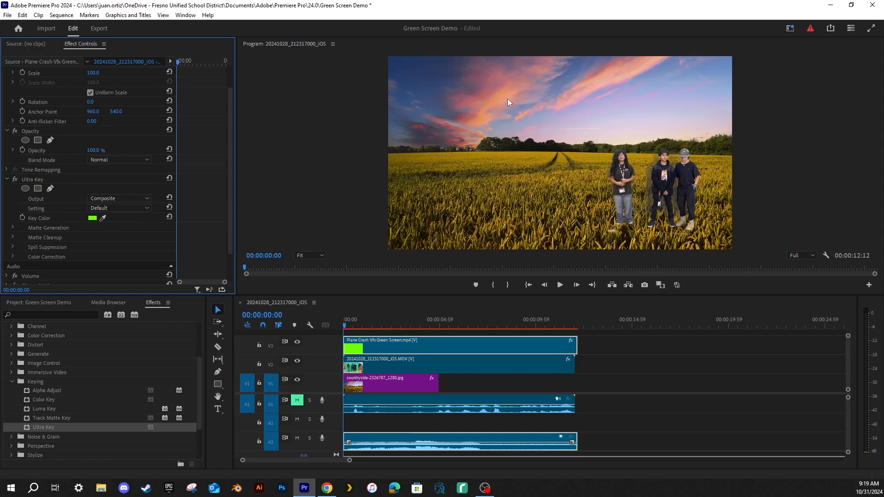
{"action": "key", "text": "space"}
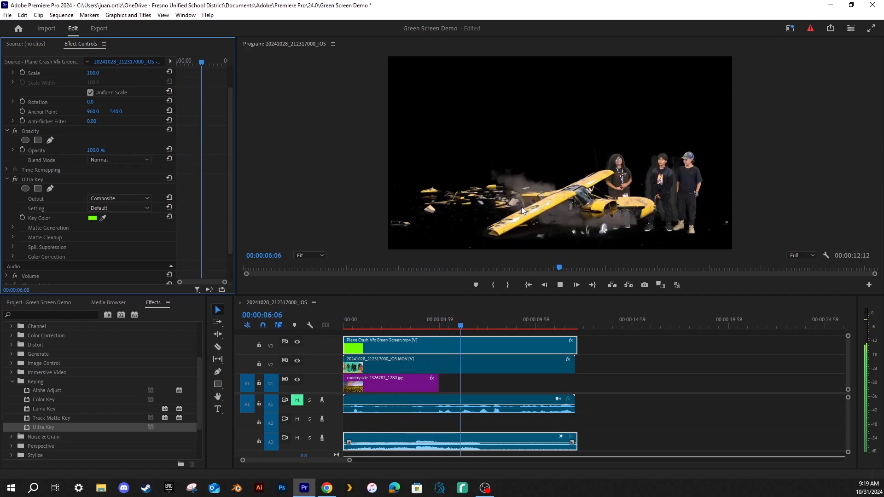
{"action": "key", "text": "space"}
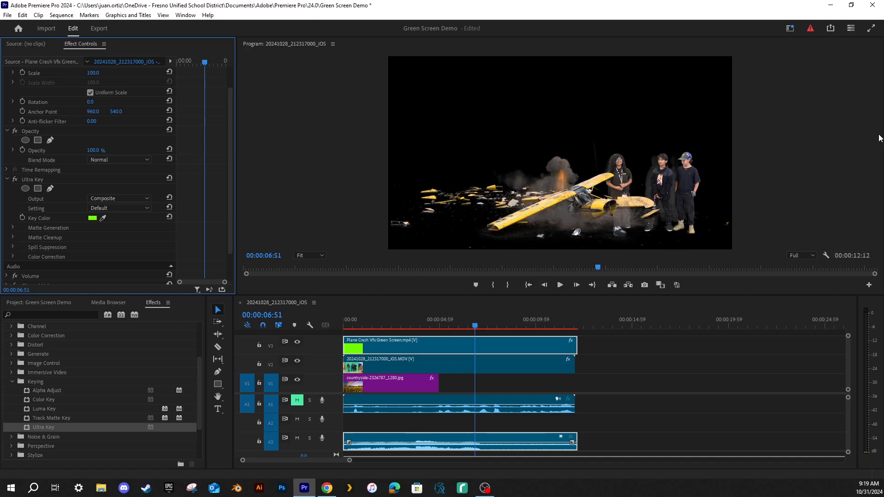
- Scale the plane crash clip to about 76.7 and move it up and left so the wreck sits beside the three people
{"action": "left_click", "coordinate": [415, 349]}
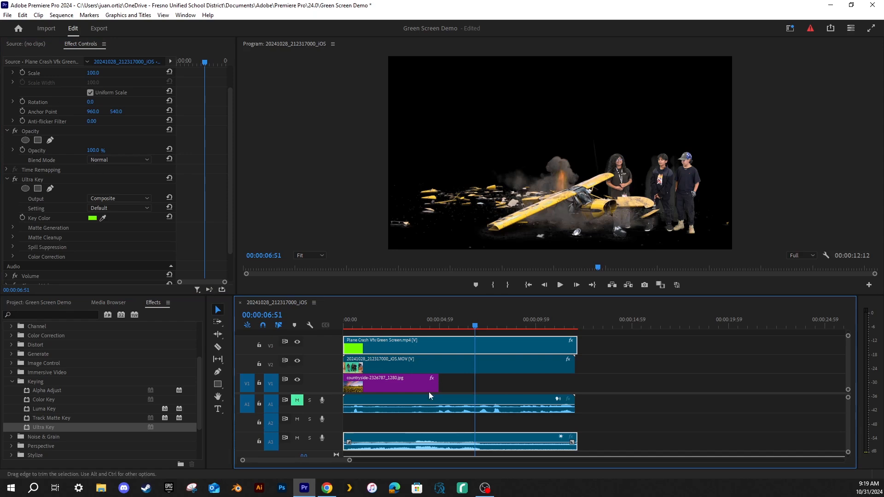
{"action": "left_click", "coordinate": [43, 73]}
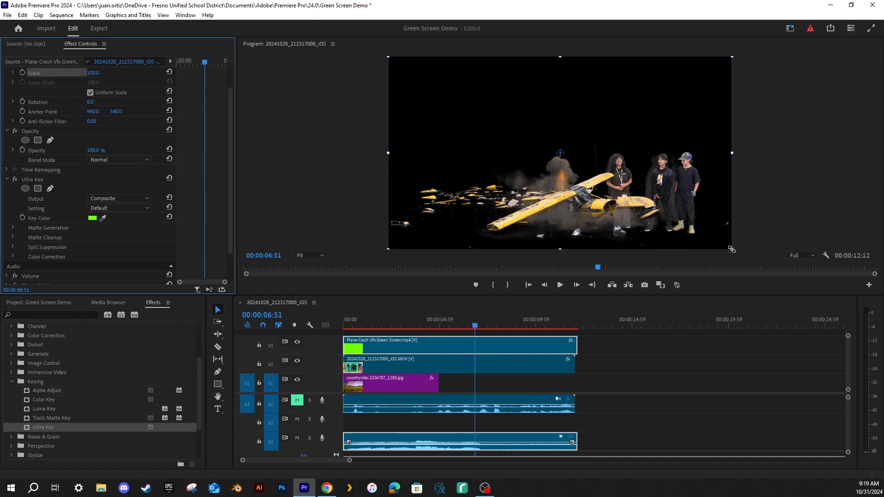
{"action": "left_click_drag", "start_coordinate": [732, 249], "coordinate": [683, 229]}
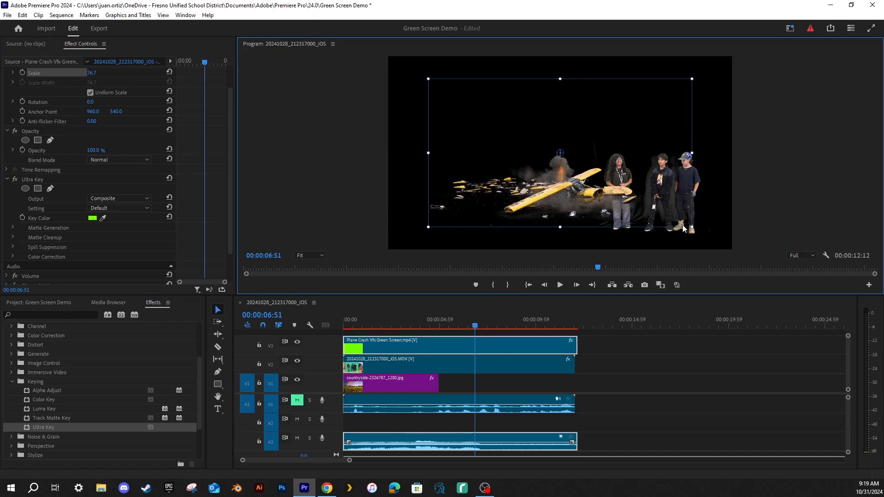
{"action": "mouse_move", "coordinate": [534, 183]}
{"action": "left_mouse_down"}
{"action": "mouse_move", "coordinate": [512, 172]}
{"action": "mouse_move", "coordinate": [520, 182]}
{"action": "left_mouse_up"}
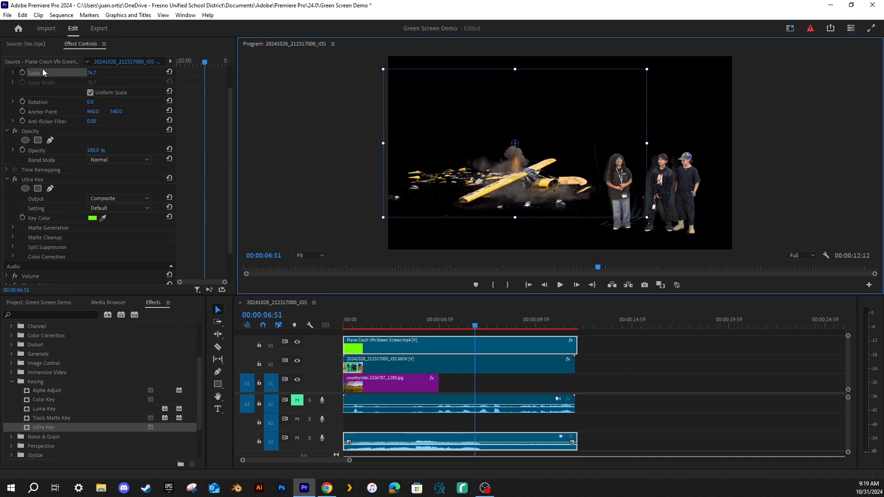
{"action": "left_click", "coordinate": [321, 193]}
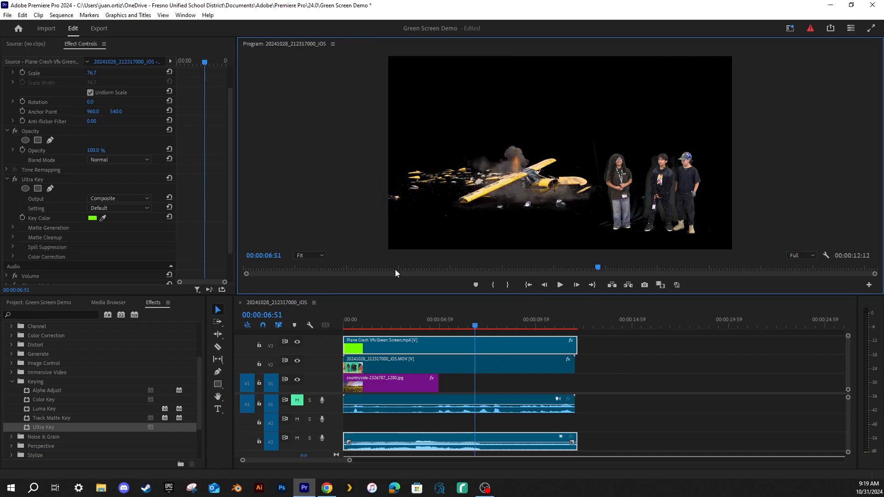
- Extend the countryside image on V1 to the end of the people clip, and return the playhead to the sequence start
{"action": "left_click_drag", "start_coordinate": [475, 328], "coordinate": [429, 328]}
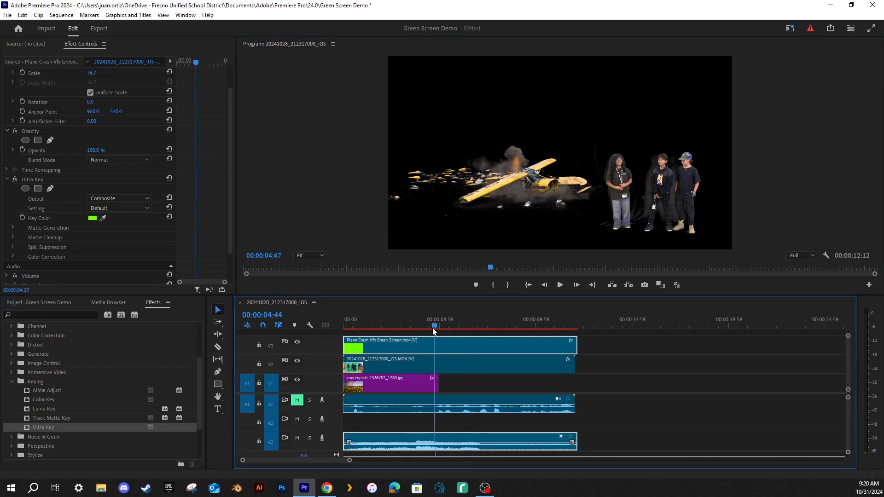
{"action": "left_click_drag", "start_coordinate": [433, 330], "coordinate": [431, 330]}
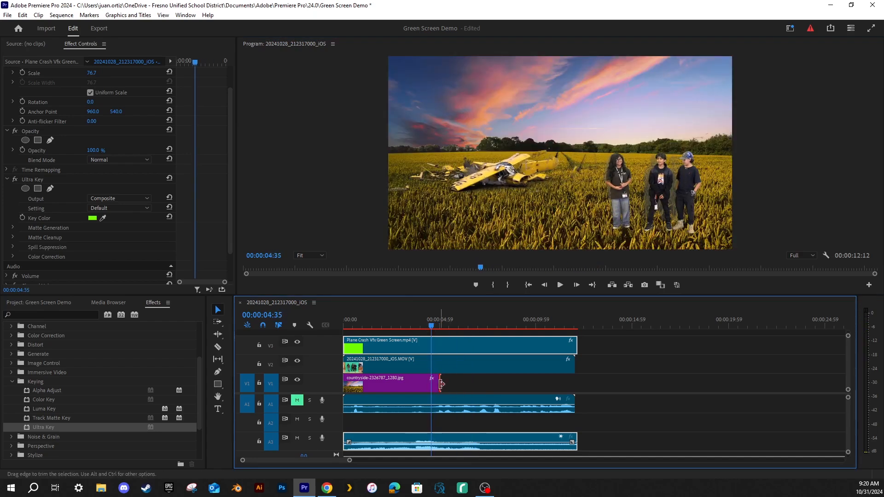
{"action": "left_click_drag", "start_coordinate": [441, 384], "coordinate": [577, 388]}
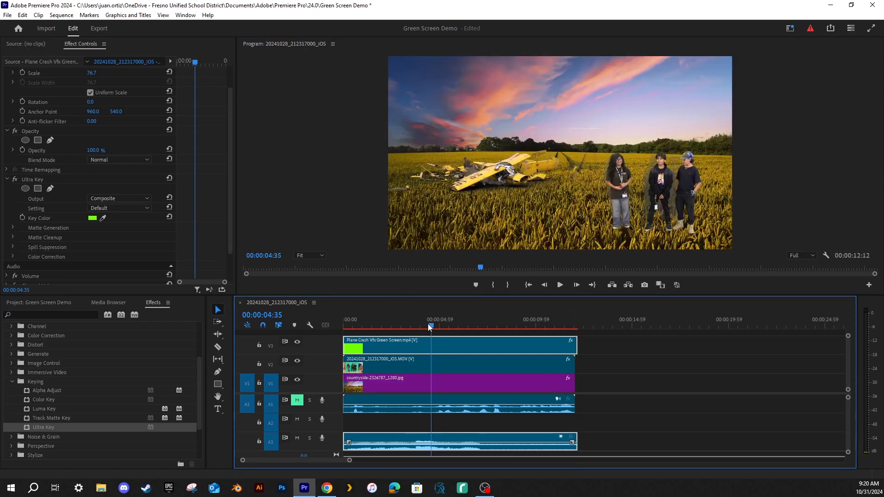
{"action": "left_click_drag", "start_coordinate": [428, 324], "coordinate": [309, 319]}
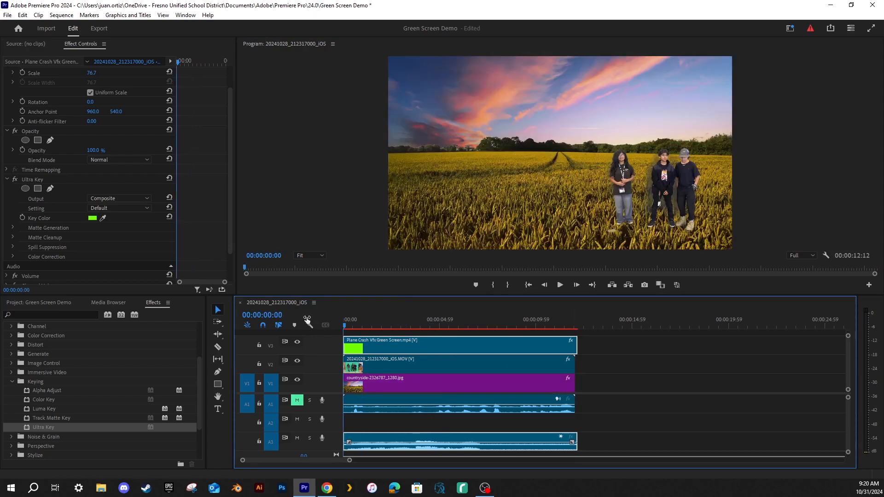
- Play the composite up to the people's reaction at 00:00:09:19 and add a marker there on the people clip
{"action": "key", "text": "space"}
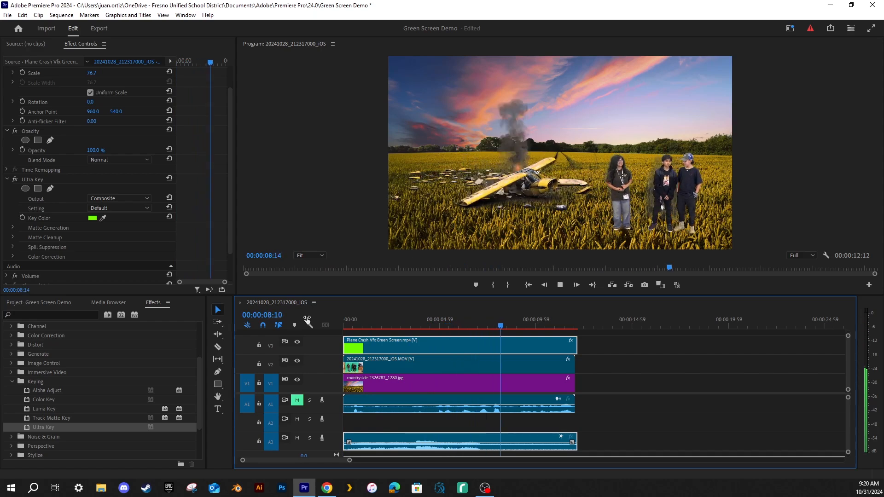
{"action": "key", "text": "space"}
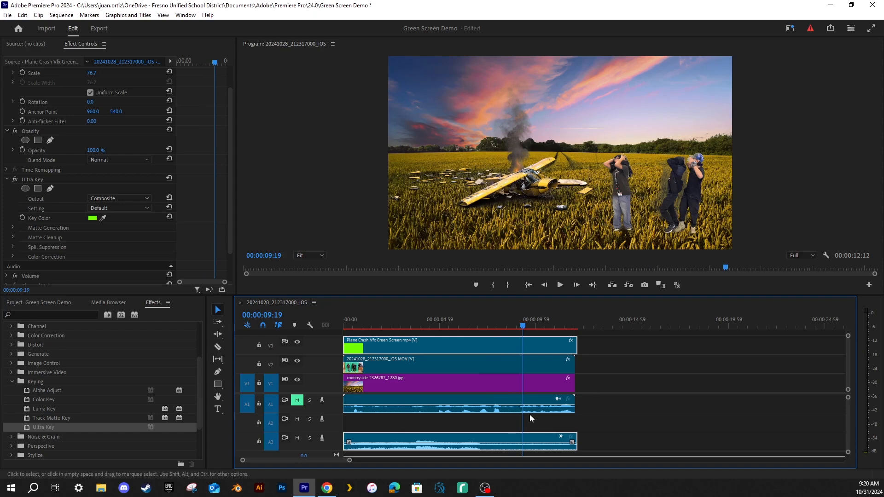
{"action": "left_click", "coordinate": [522, 364]}
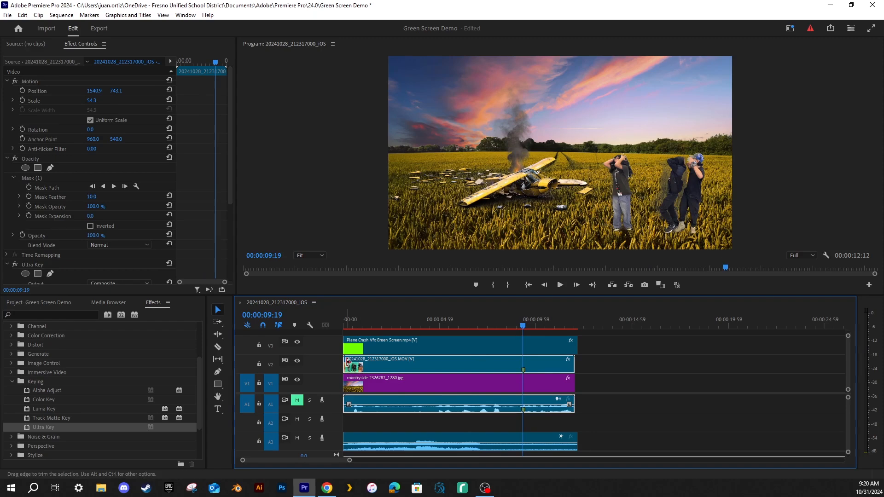
- Trim the people clip's opening and shift it so its reaction marker meets the plane crash at 00:00:05:11, with the clip starting at the sequence start
{"action": "left_click_drag", "start_coordinate": [345, 367], "coordinate": [384, 366]}
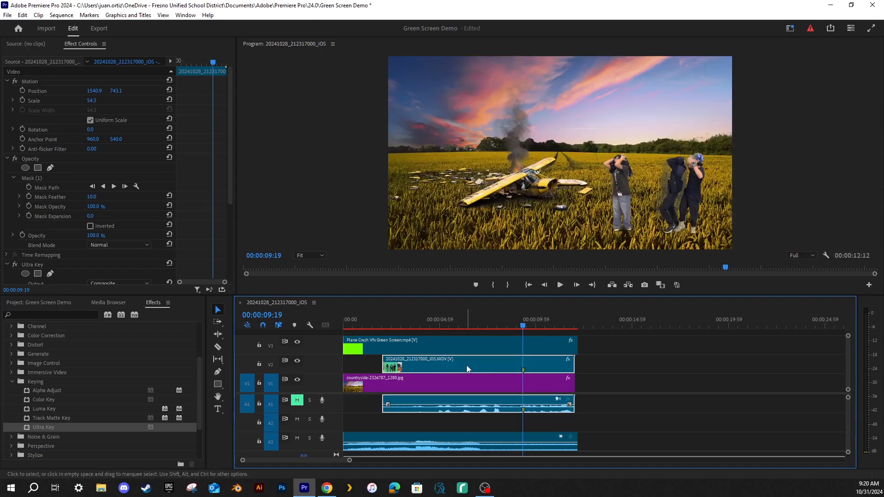
{"action": "left_click_drag", "start_coordinate": [521, 370], "coordinate": [466, 360]}
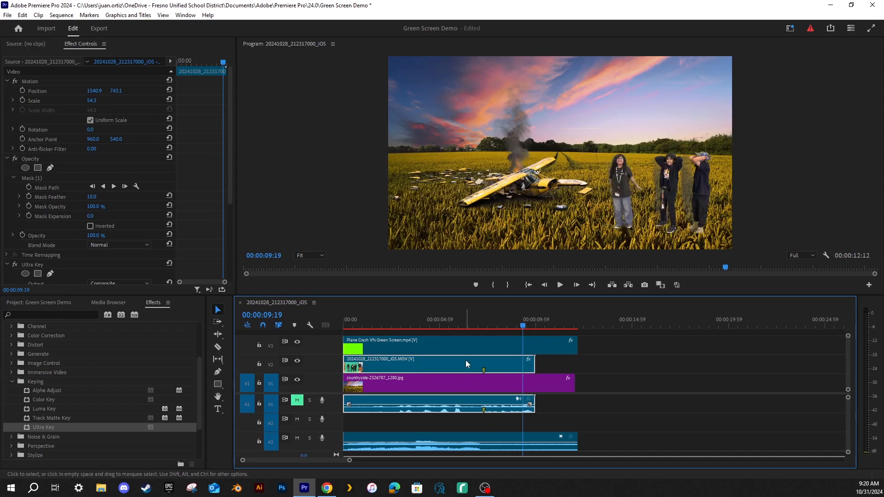
{"action": "left_click_drag", "start_coordinate": [522, 326], "coordinate": [443, 329]}
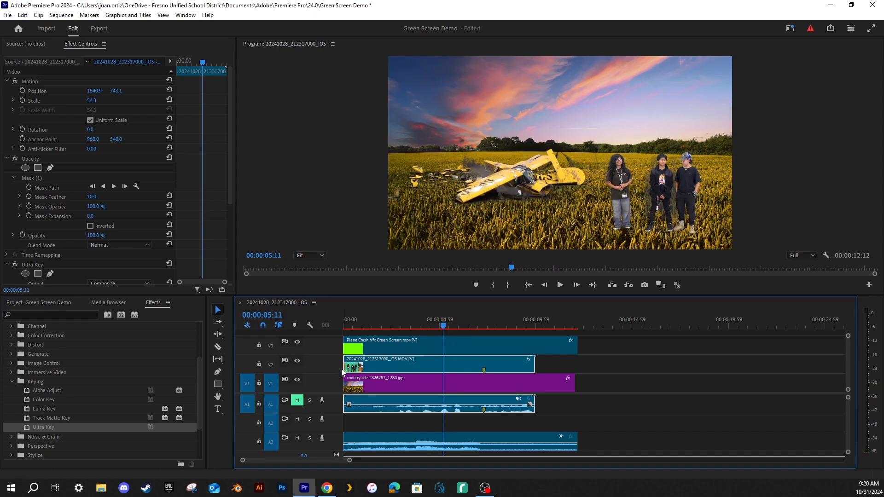
{"action": "left_click_drag", "start_coordinate": [346, 364], "coordinate": [412, 366]}
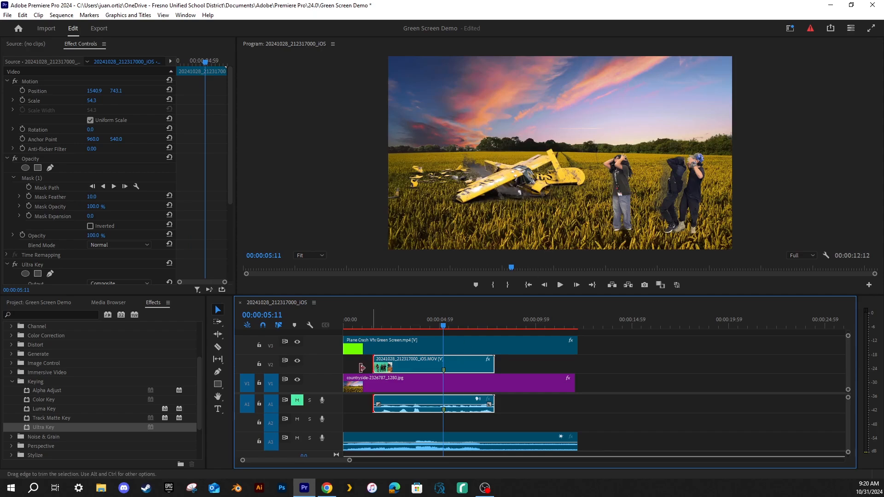
{"action": "left_click_drag", "start_coordinate": [370, 367], "coordinate": [343, 367]}
- Play the retimed composite from the sequence start to check the people's reaction against the crash
{"action": "key", "text": "Home"}
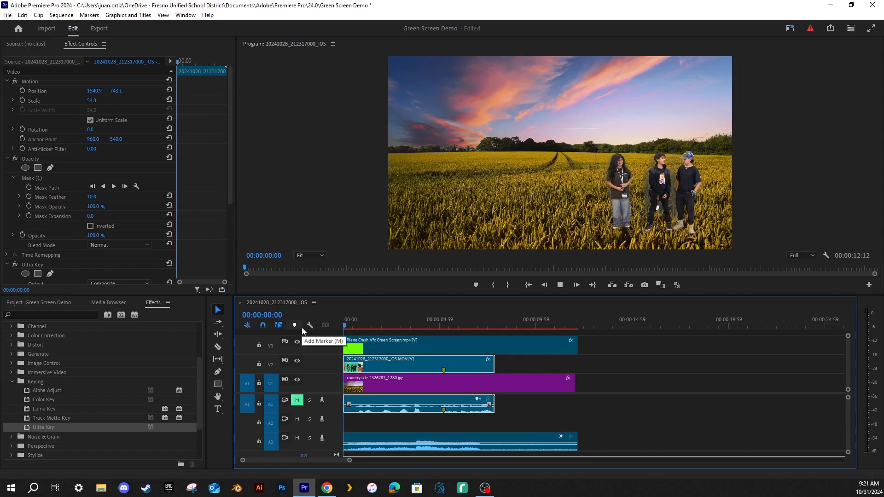
{"action": "key", "text": "space"}
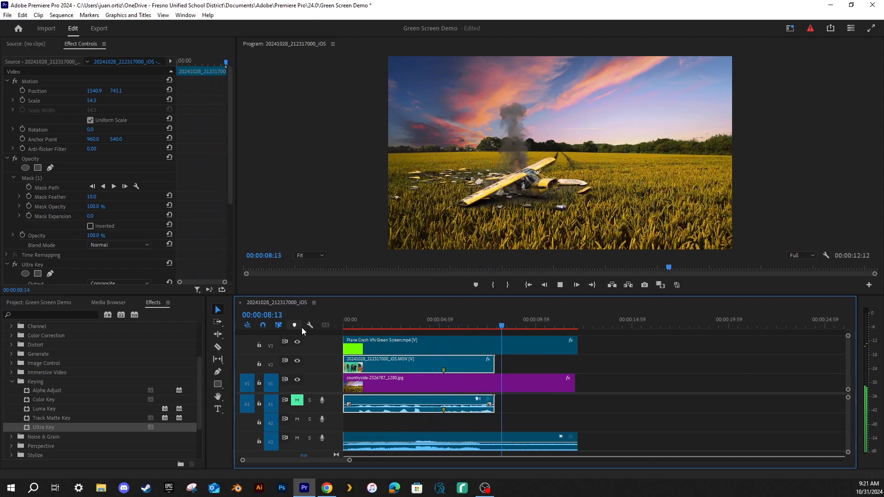
{"action": "key", "text": "space"}
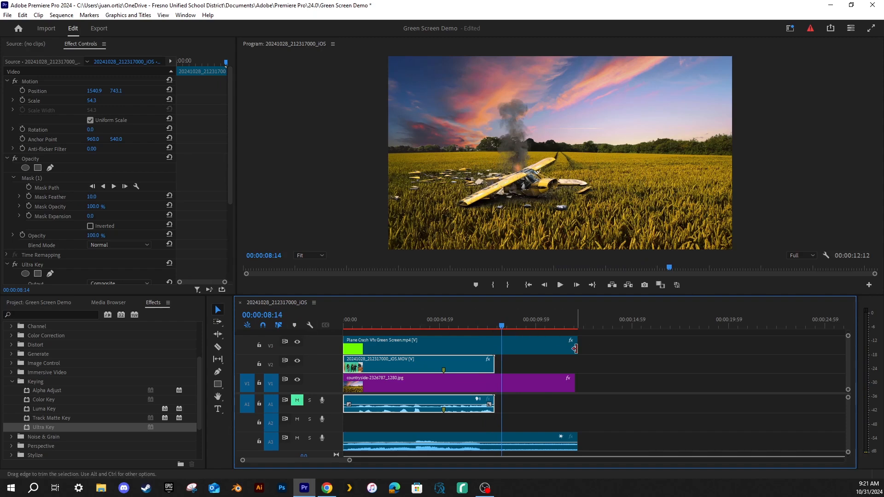
- Trim the plane crash clip and the countryside image to the end of the people clip, and return the playhead to the sequence start
{"action": "left_click_drag", "start_coordinate": [575, 346], "coordinate": [497, 359]}
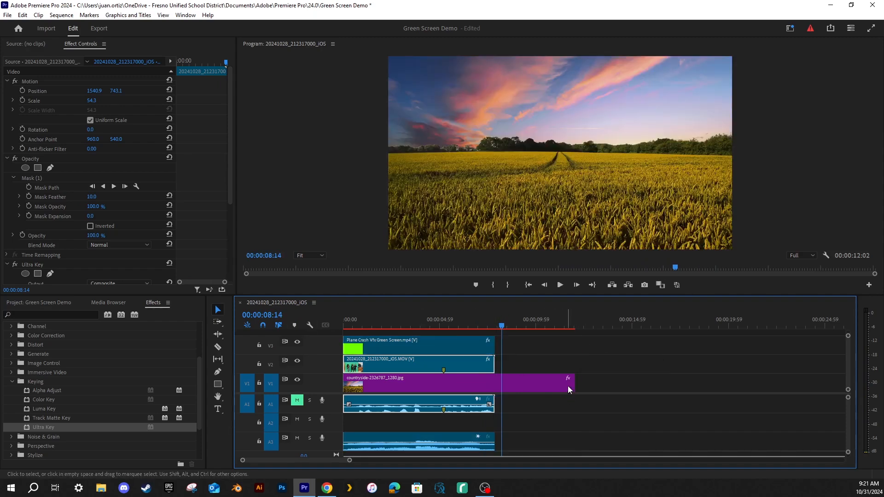
{"action": "left_click_drag", "start_coordinate": [572, 383], "coordinate": [493, 390]}
{"action": "left_click_drag", "start_coordinate": [501, 326], "coordinate": [324, 333]}
- Start playback of the trimmed sequence from its beginning to review the composite, and stop it
{"action": "key", "text": "space"}
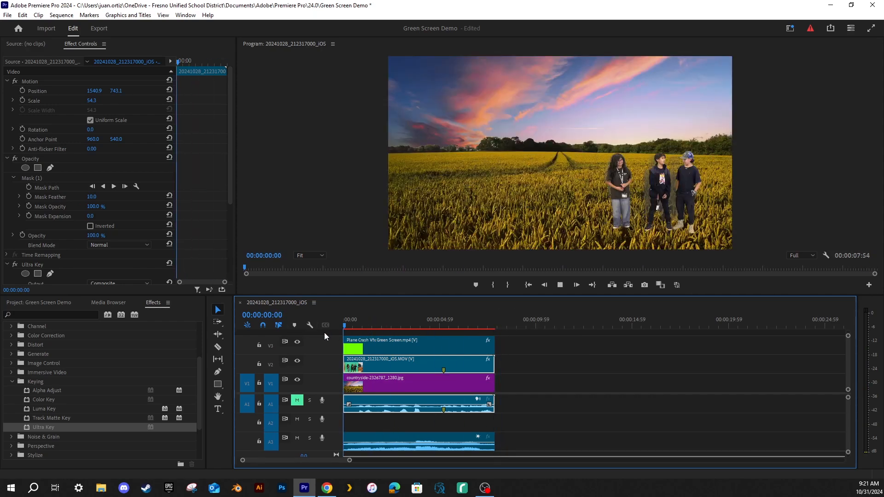
{"action": "key", "text": "space"}
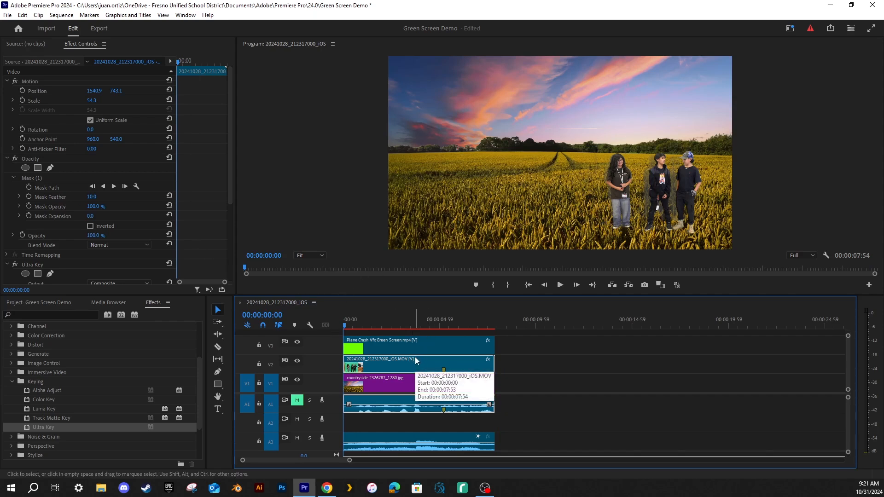
{"action": "left_click", "coordinate": [556, 286]}
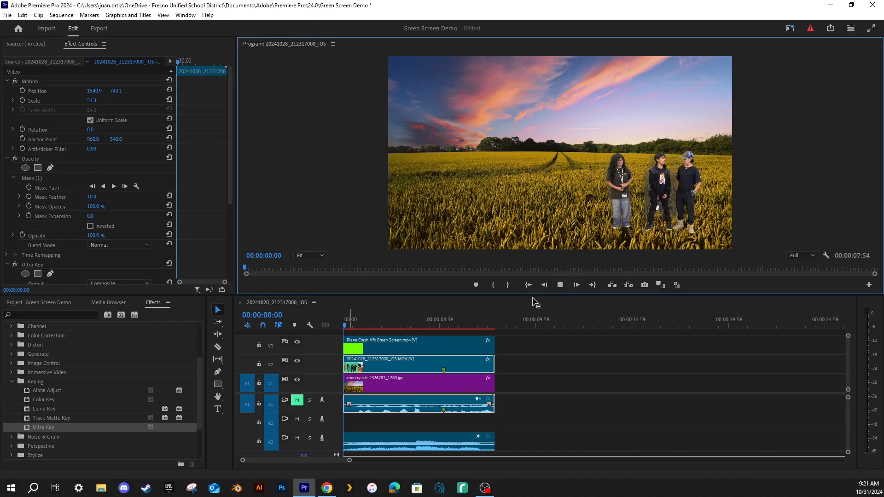
{"action": "left_click", "coordinate": [561, 286]}
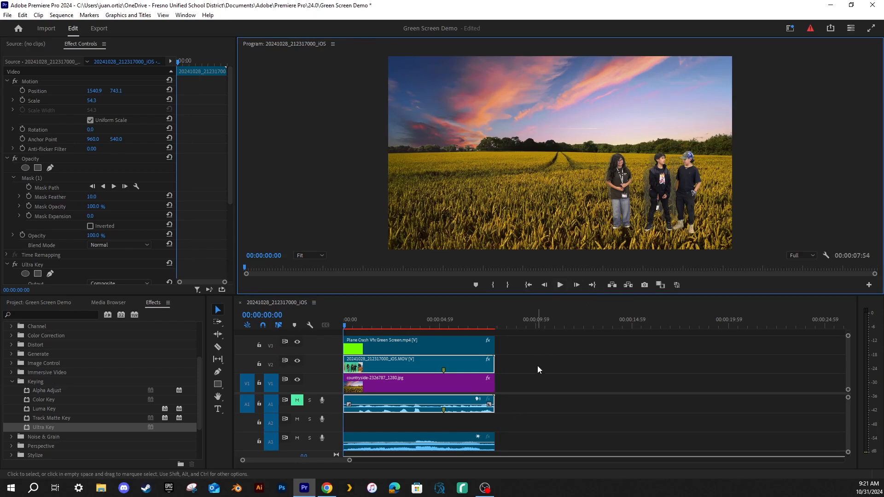